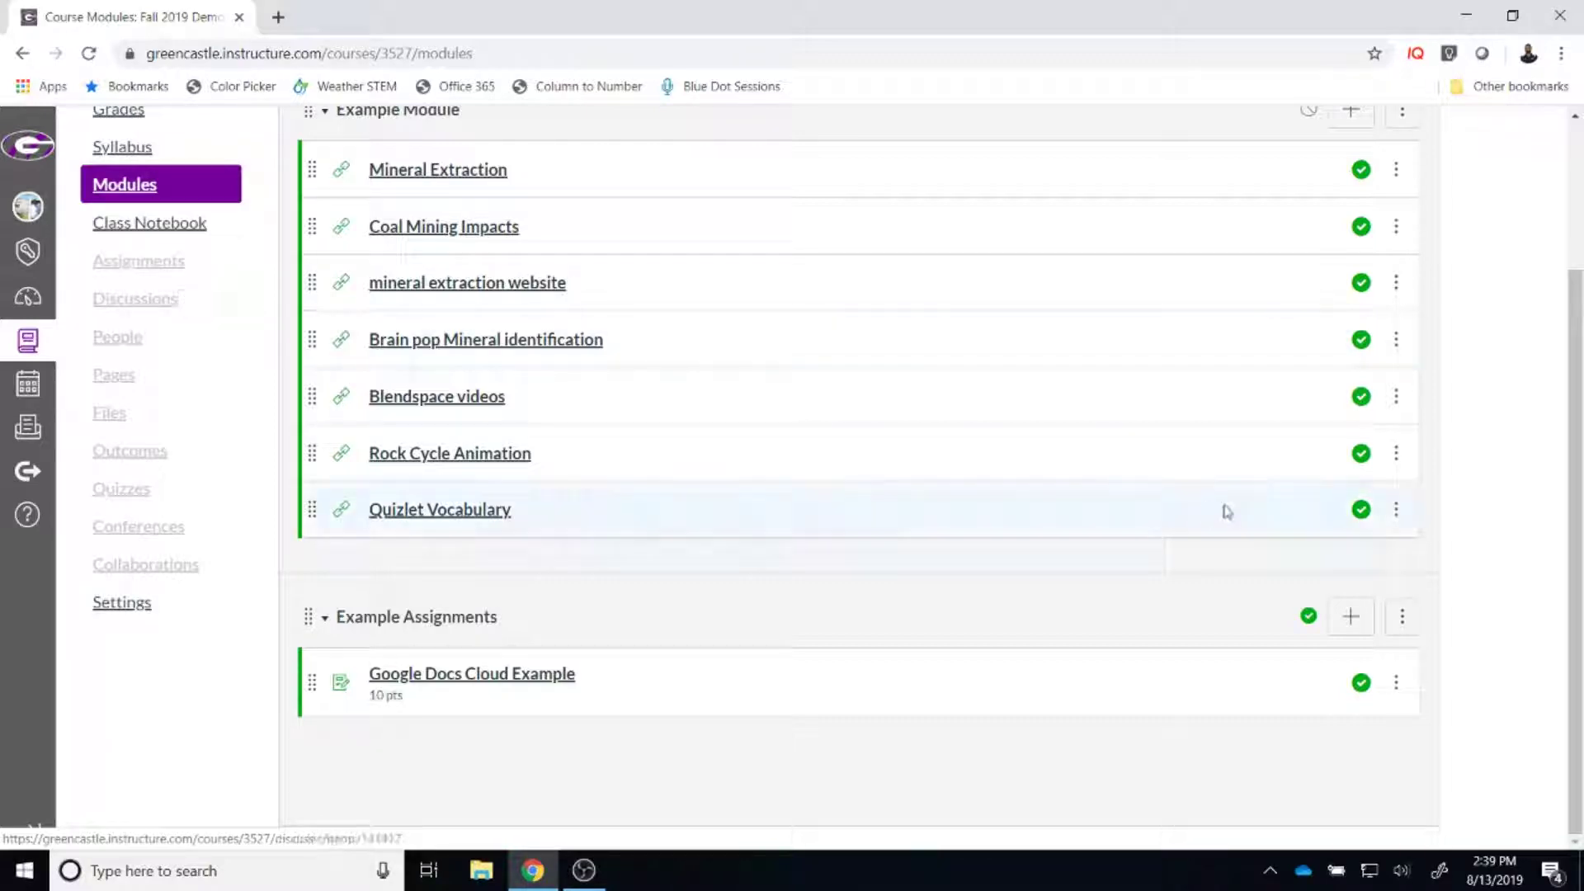
# Step: Create a new assignment named 'MS Office Example' in the Example Assignments module
pyautogui.click(1369, 624)
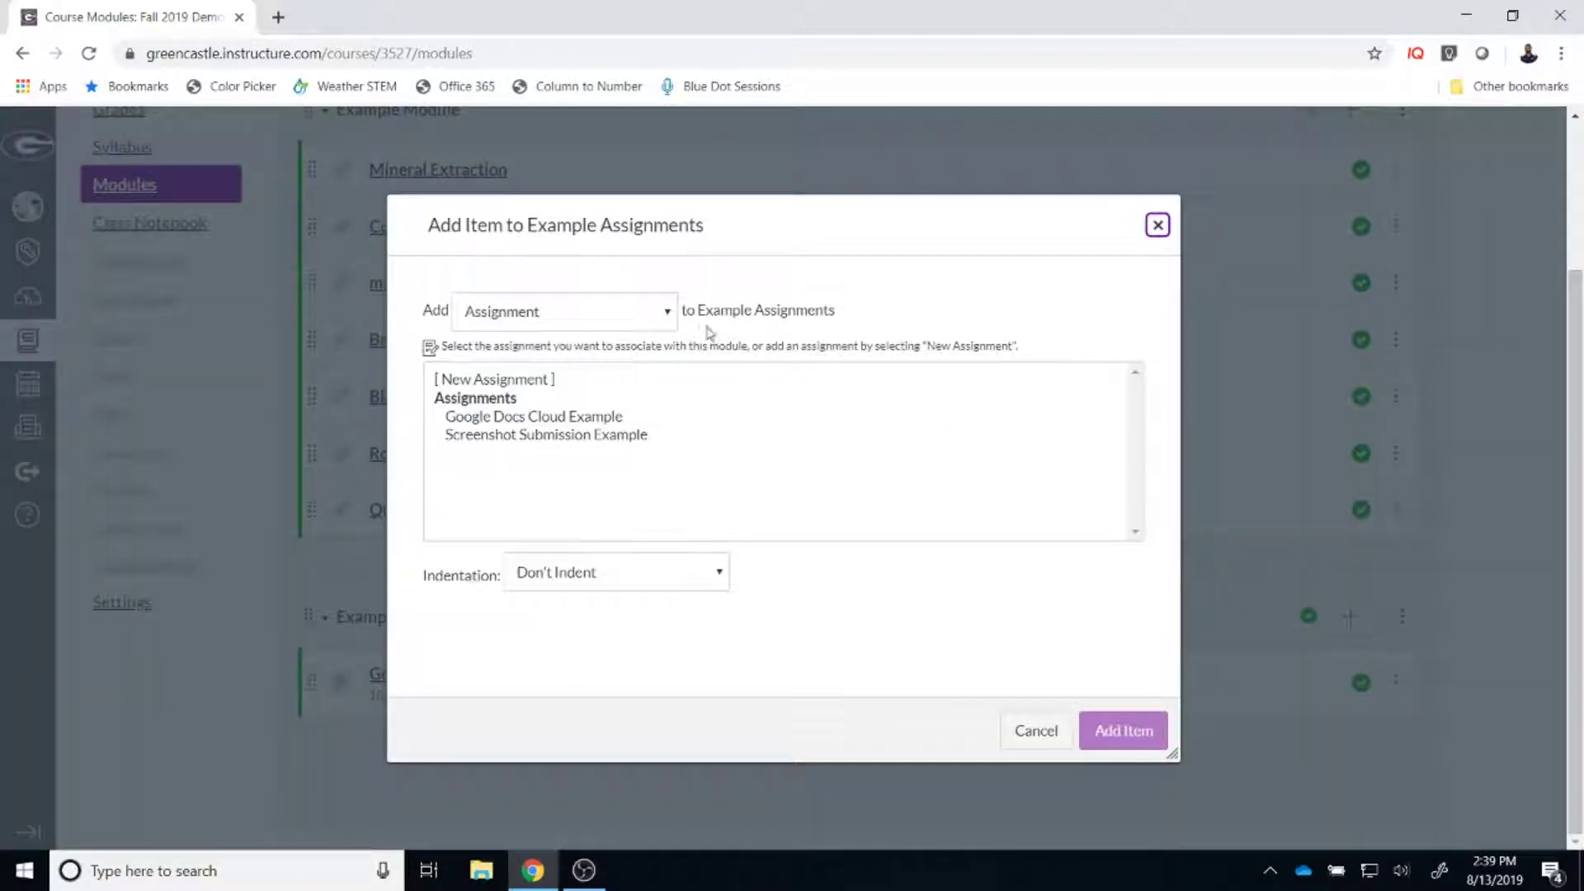
pyautogui.click(547, 382)
pyautogui.click(598, 581)
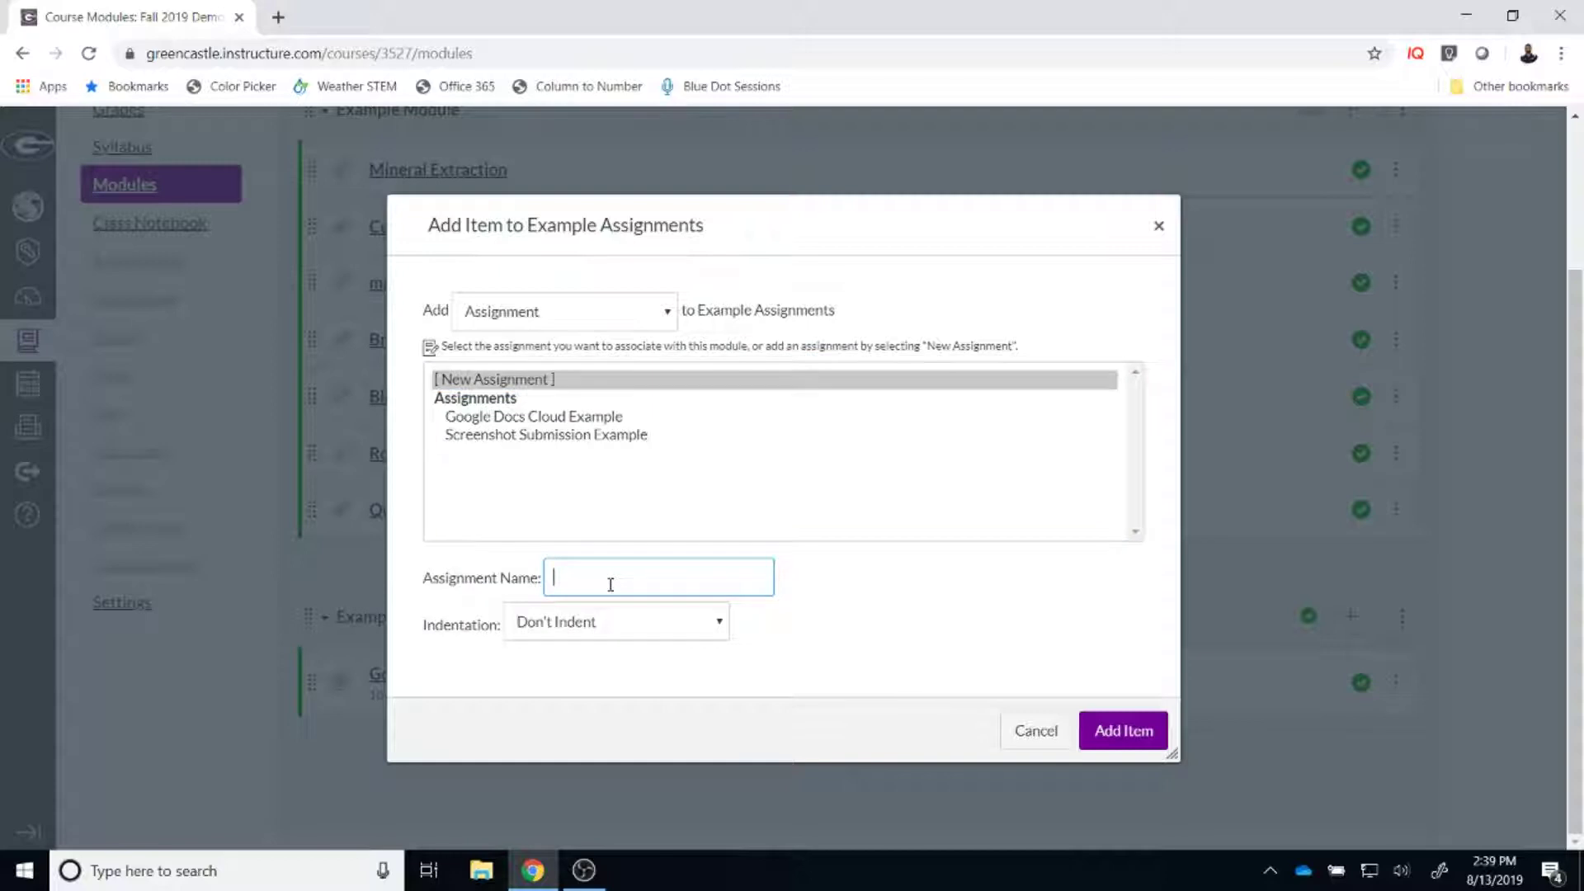
pyautogui.write('MS Office Example')
pyautogui.click(1112, 731)
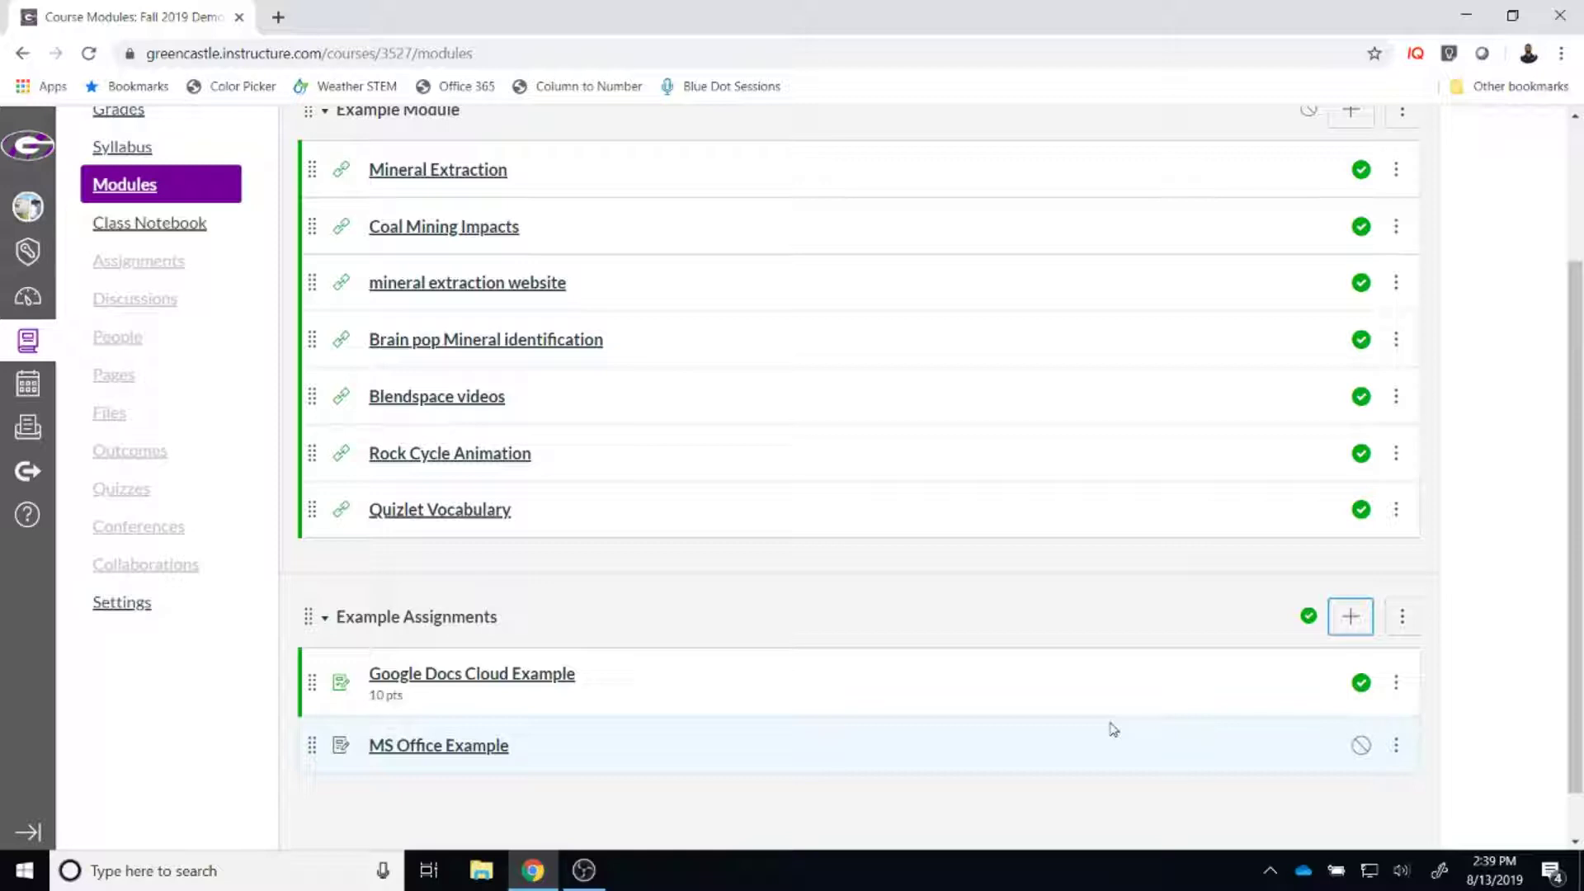
# Step: Edit the MS Office Example assignment and enter the description 'Type instructions here.'
pyautogui.click(486, 747)
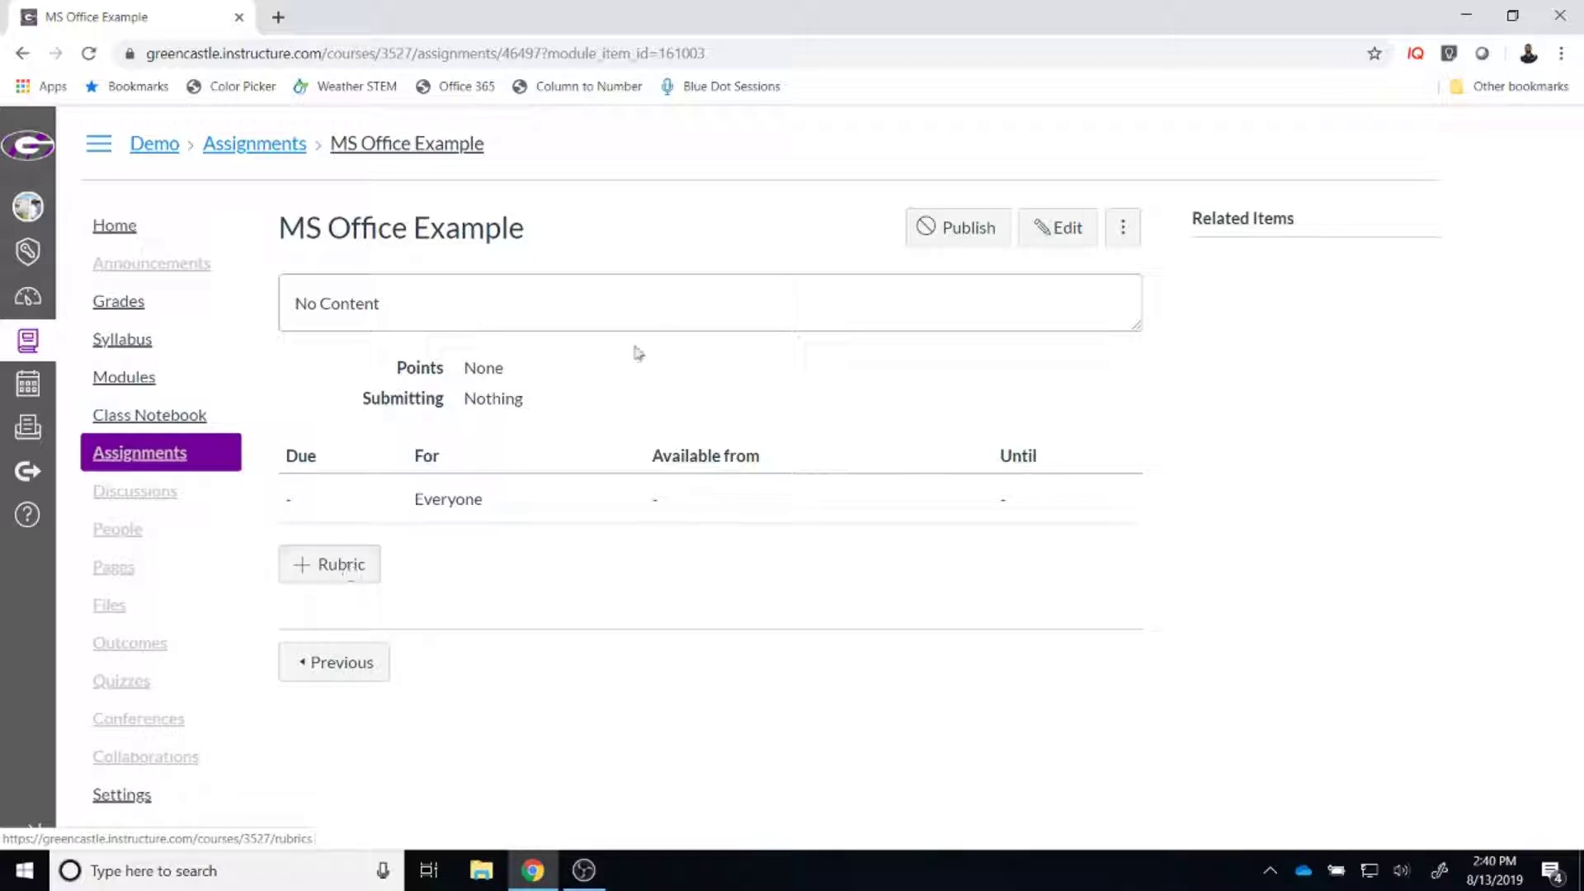
pyautogui.click(1073, 234)
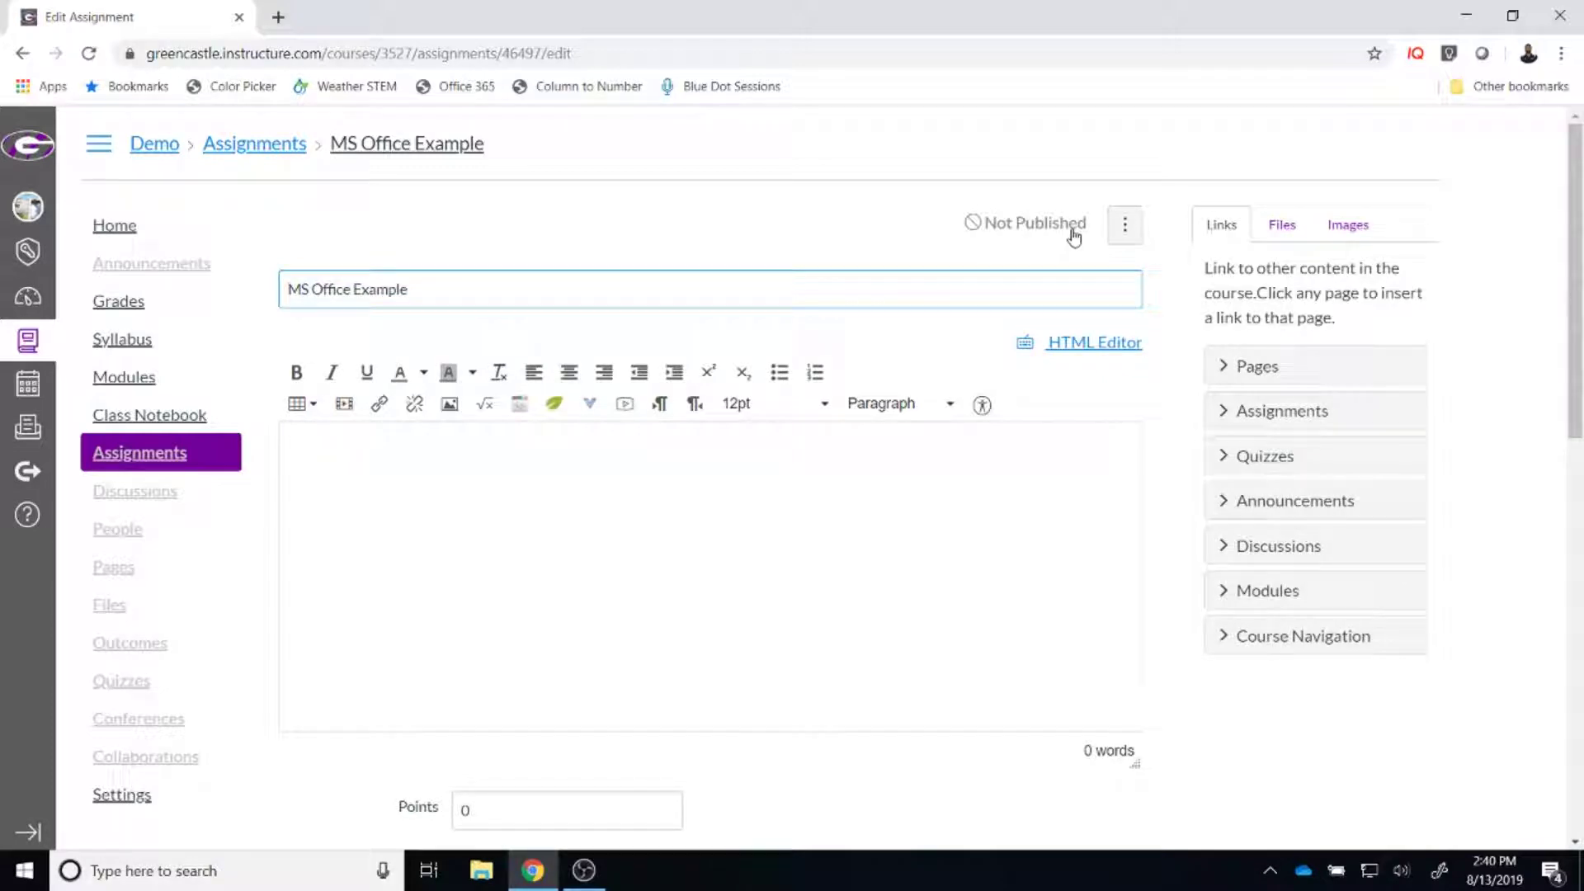
pyautogui.scroll(-1, 1072, 236)
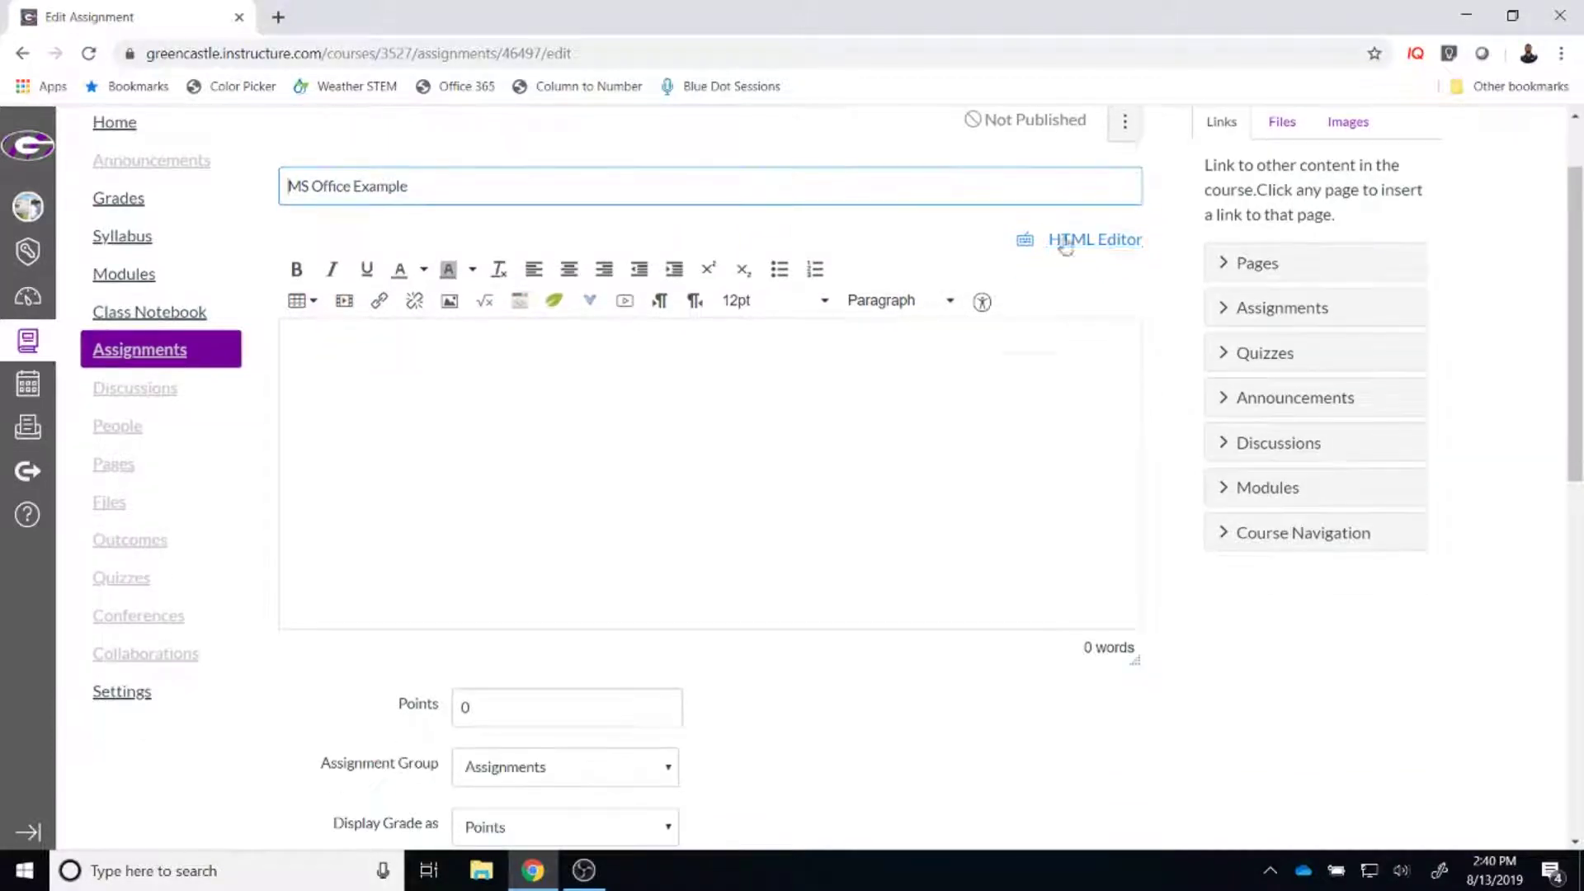
pyautogui.click(619, 438)
pyautogui.write('Typ')
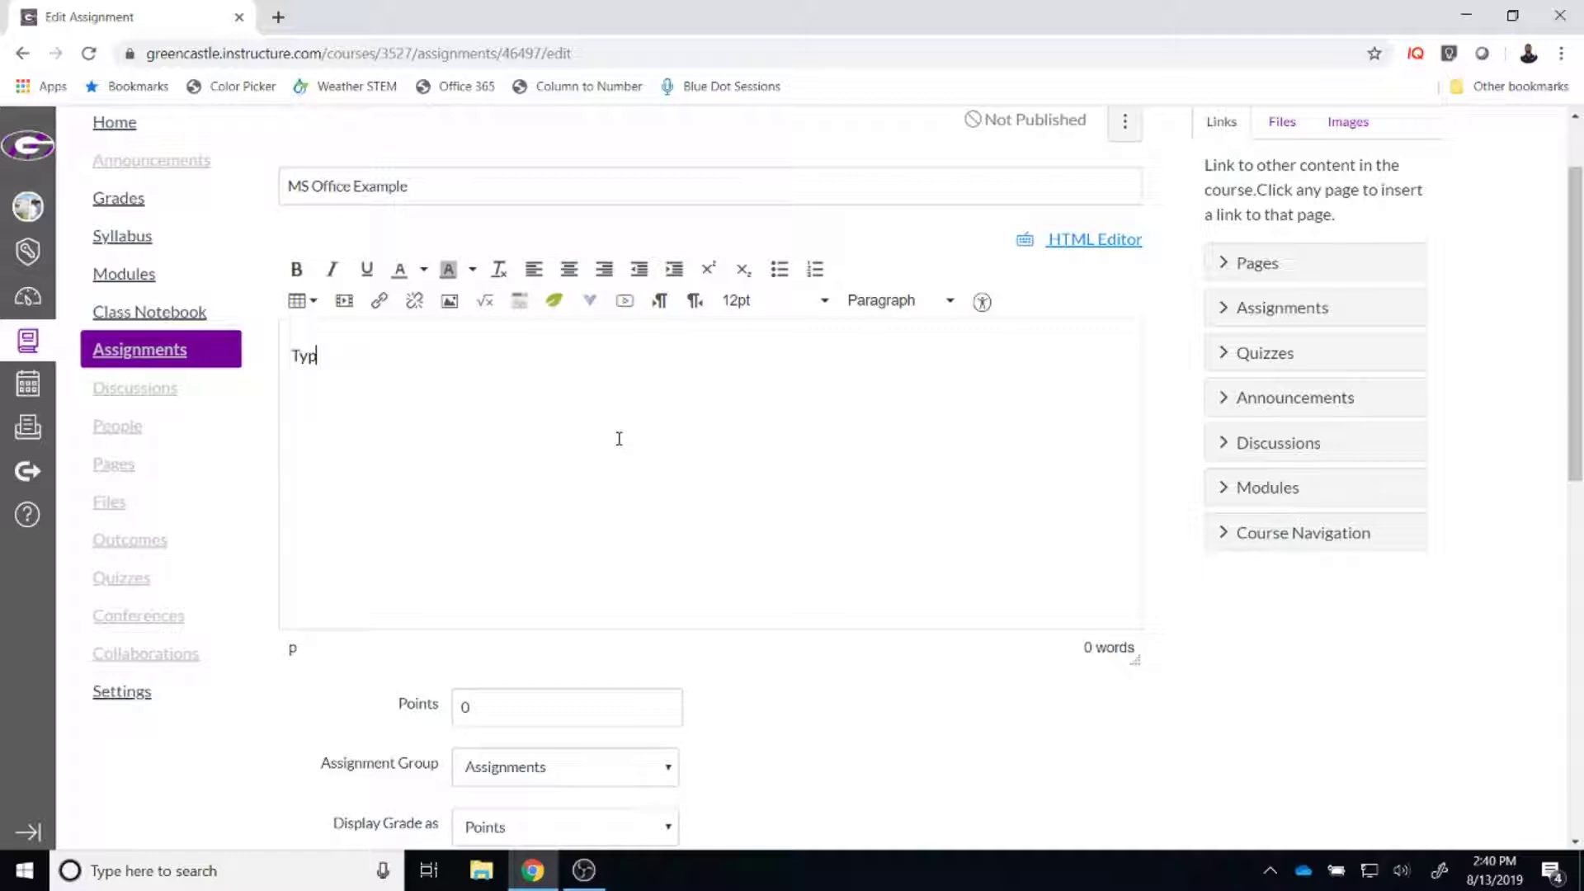
pyautogui.write('e instructions here.')
# Step: Scroll down to the Points and Submission Type settings
pyautogui.scroll(-2, 619, 438)
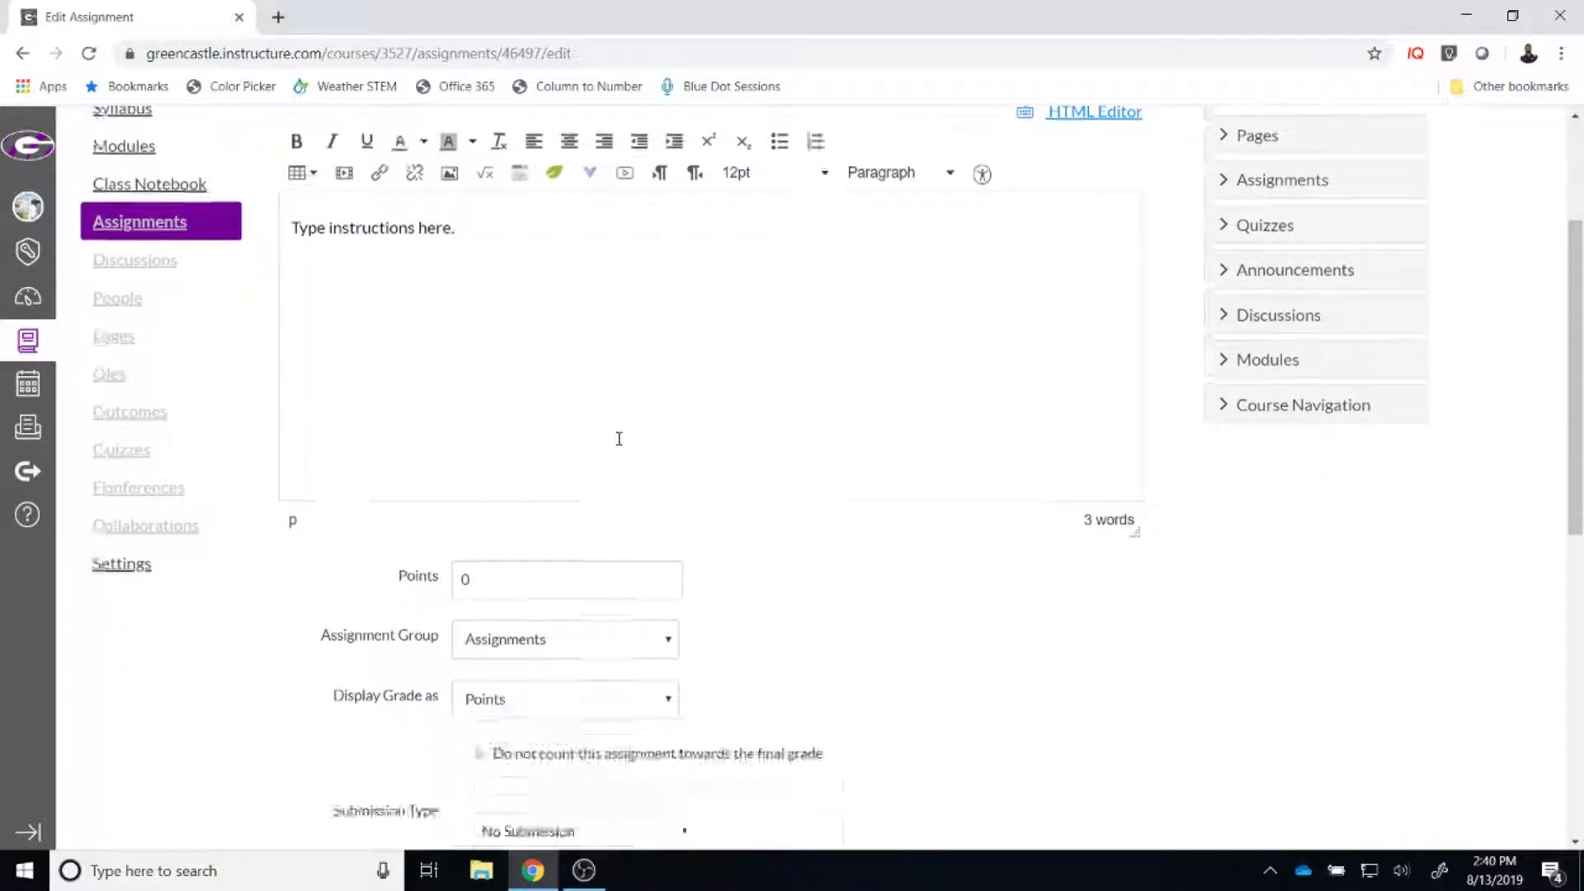
pyautogui.click(538, 490)
pyautogui.scroll(-1, 538, 486)
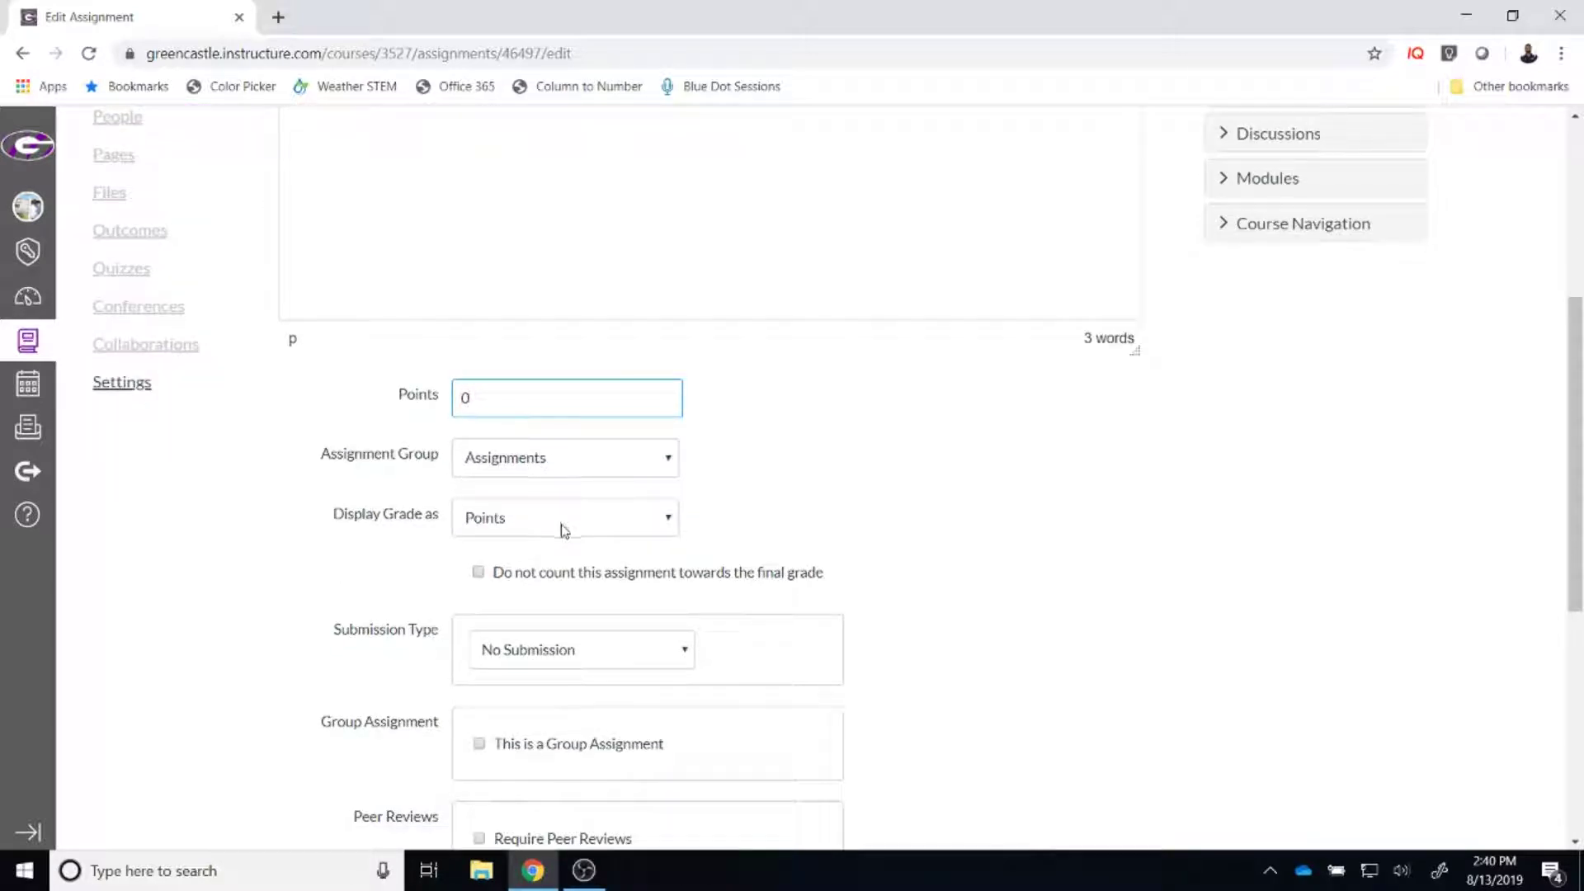
pyautogui.scroll(-1, 564, 530)
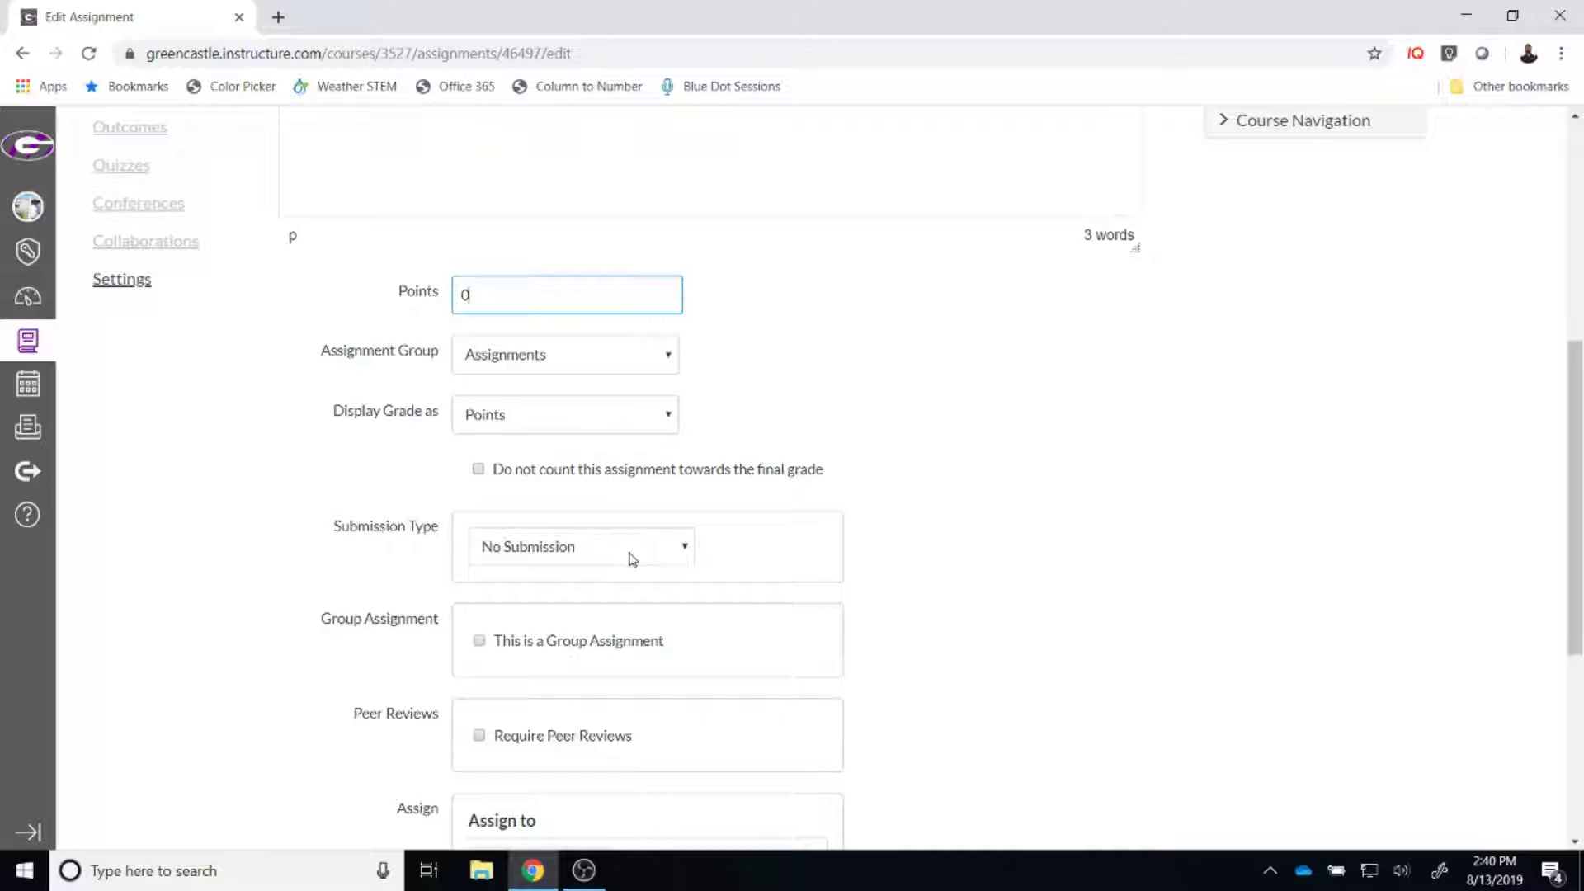
pyautogui.scroll(-1, 632, 559)
# Step: Change the assignment's submission type to External Tool
pyautogui.click(683, 451)
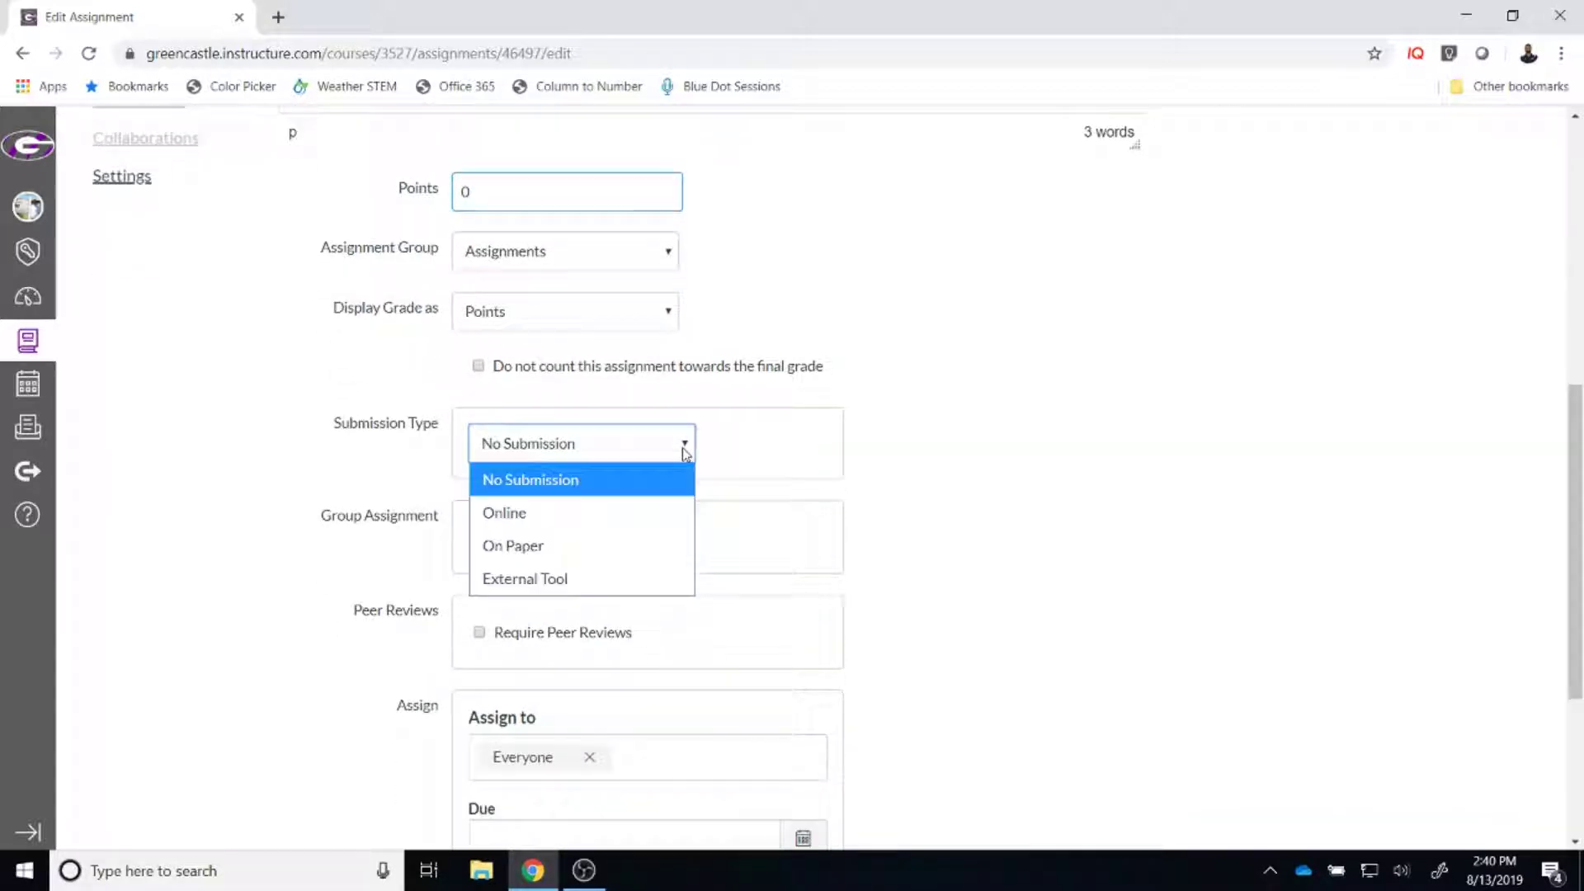
pyautogui.click(656, 577)
pyautogui.scroll(-1, 654, 577)
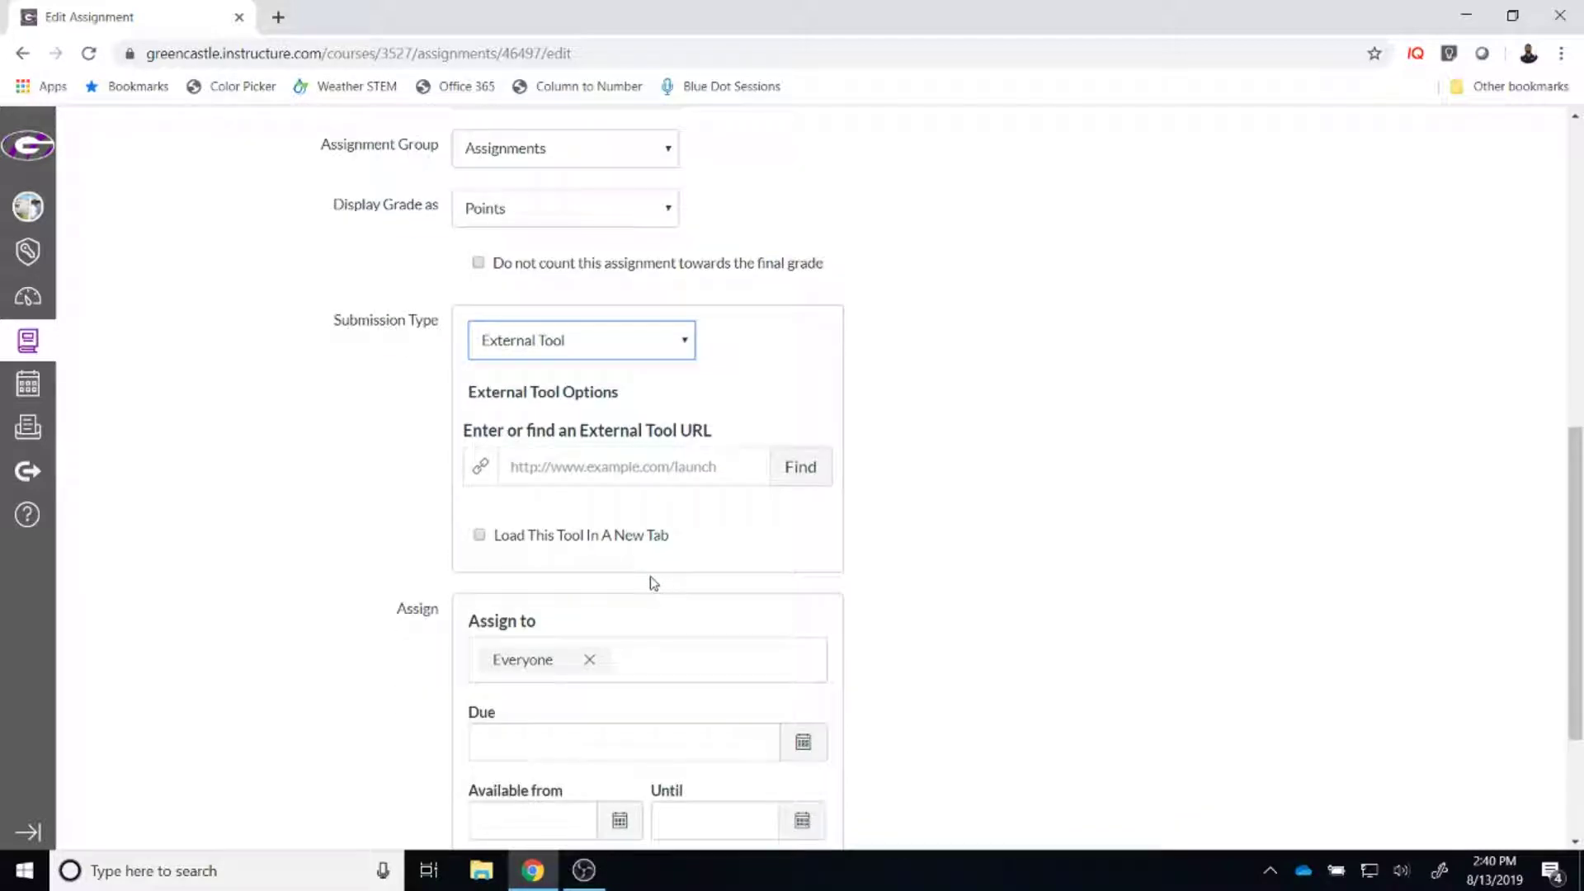
# Step: Open the Configure External Tool dialog and enlarge it to show the tool list
pyautogui.click(802, 478)
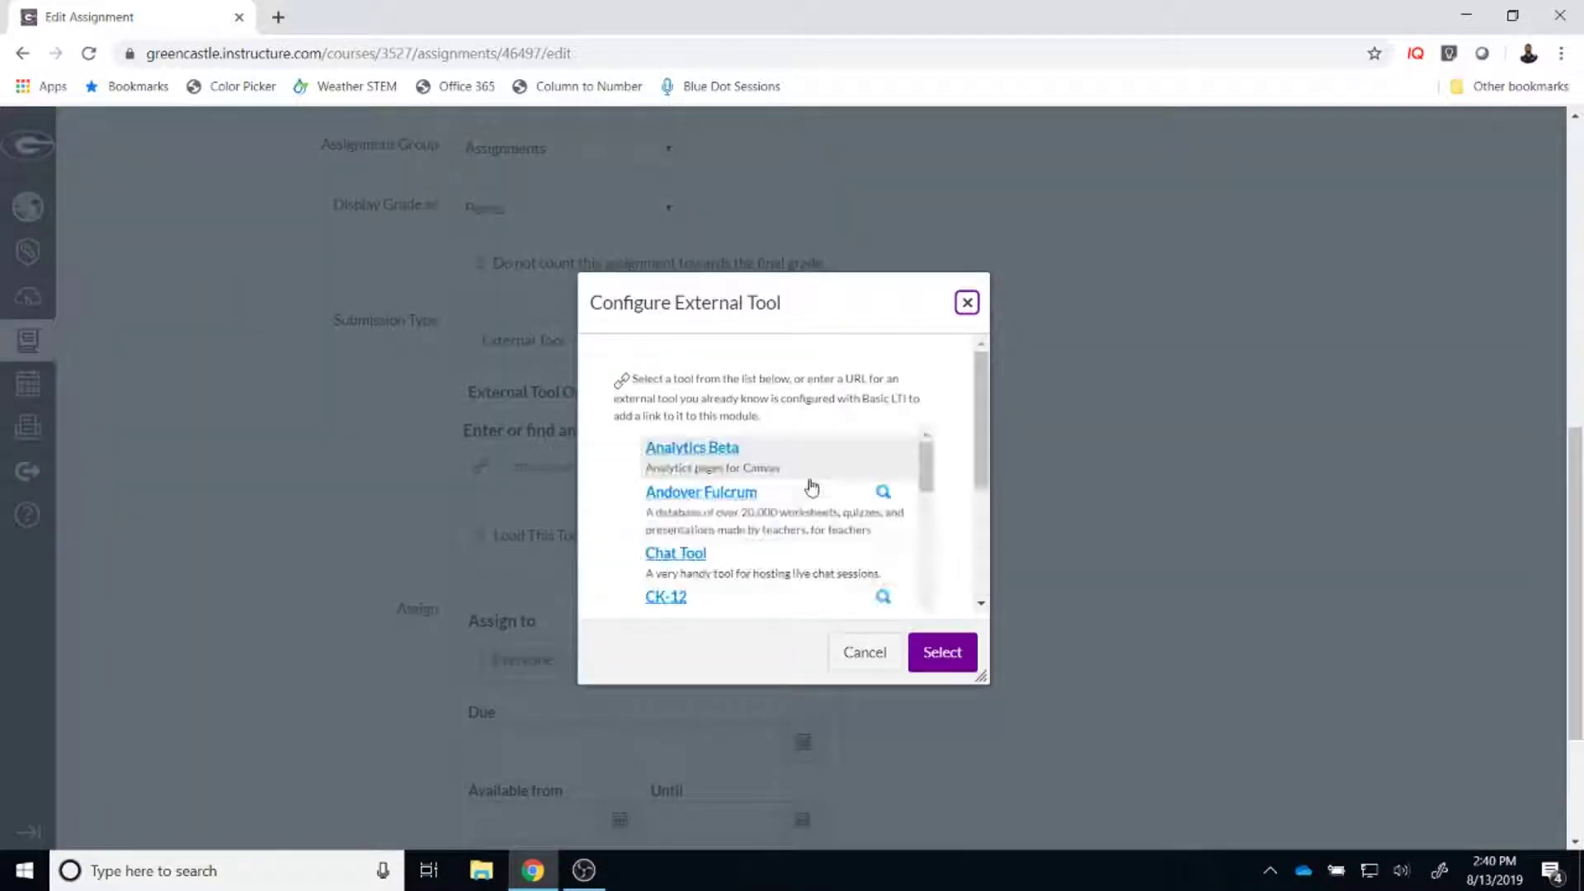
pyautogui.moveTo(799, 314); pyautogui.dragTo(564, 145)
pyautogui.moveTo(745, 504); pyautogui.dragTo(1357, 715)
pyautogui.moveTo(1313, 264); pyautogui.dragTo(1318, 363)
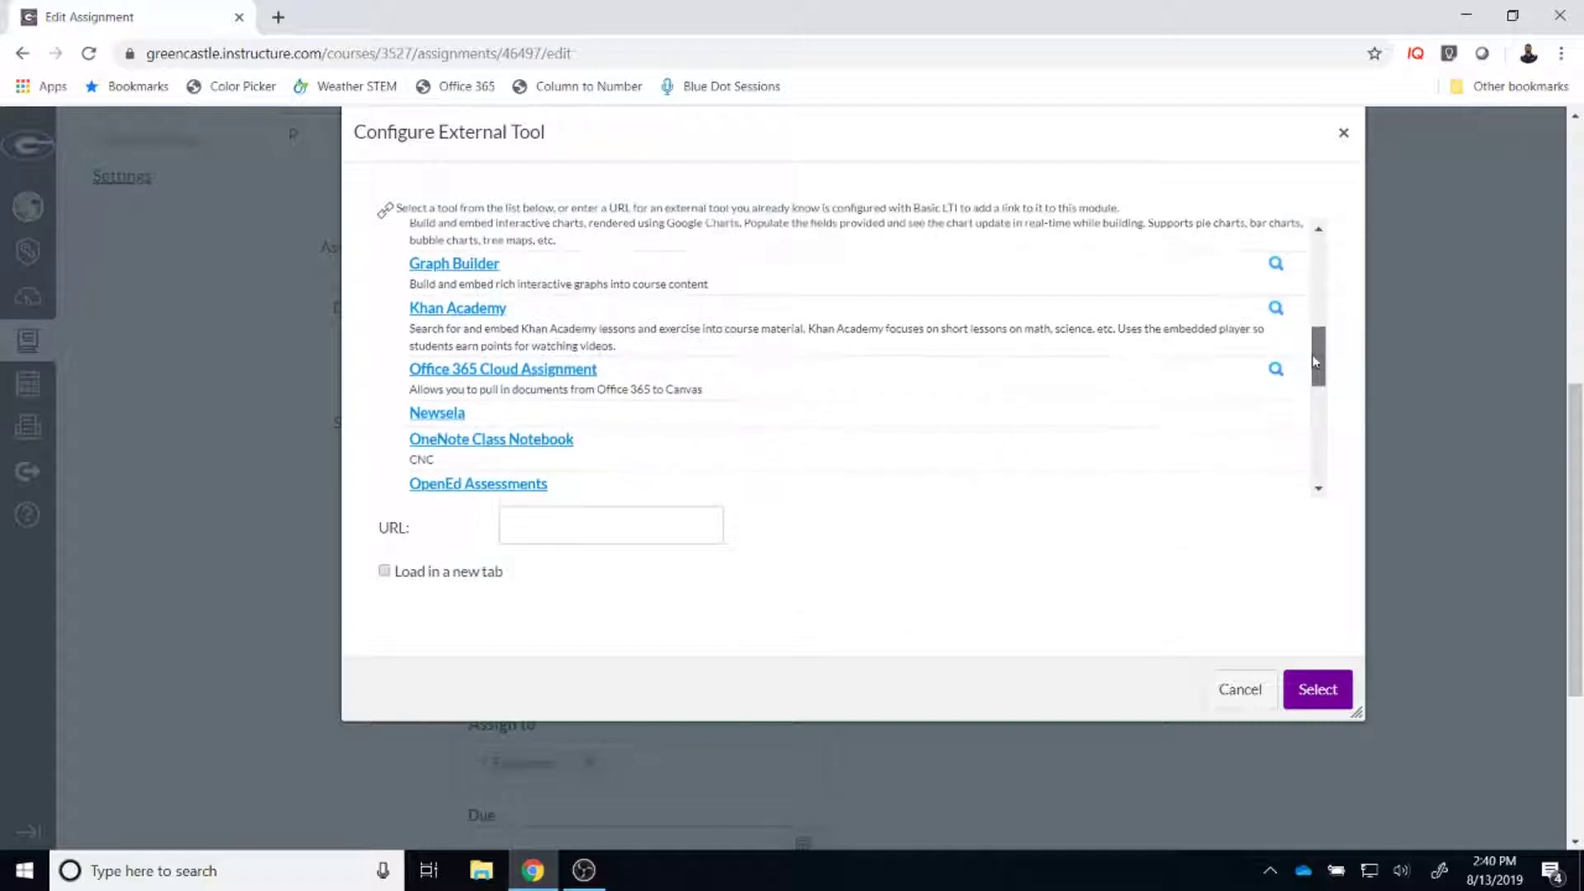
# Step: Choose Office 365 Cloud Assignment and attach Office 365 Cloud Assignment Example.docx from Canvas Assignments
pyautogui.click(583, 365)
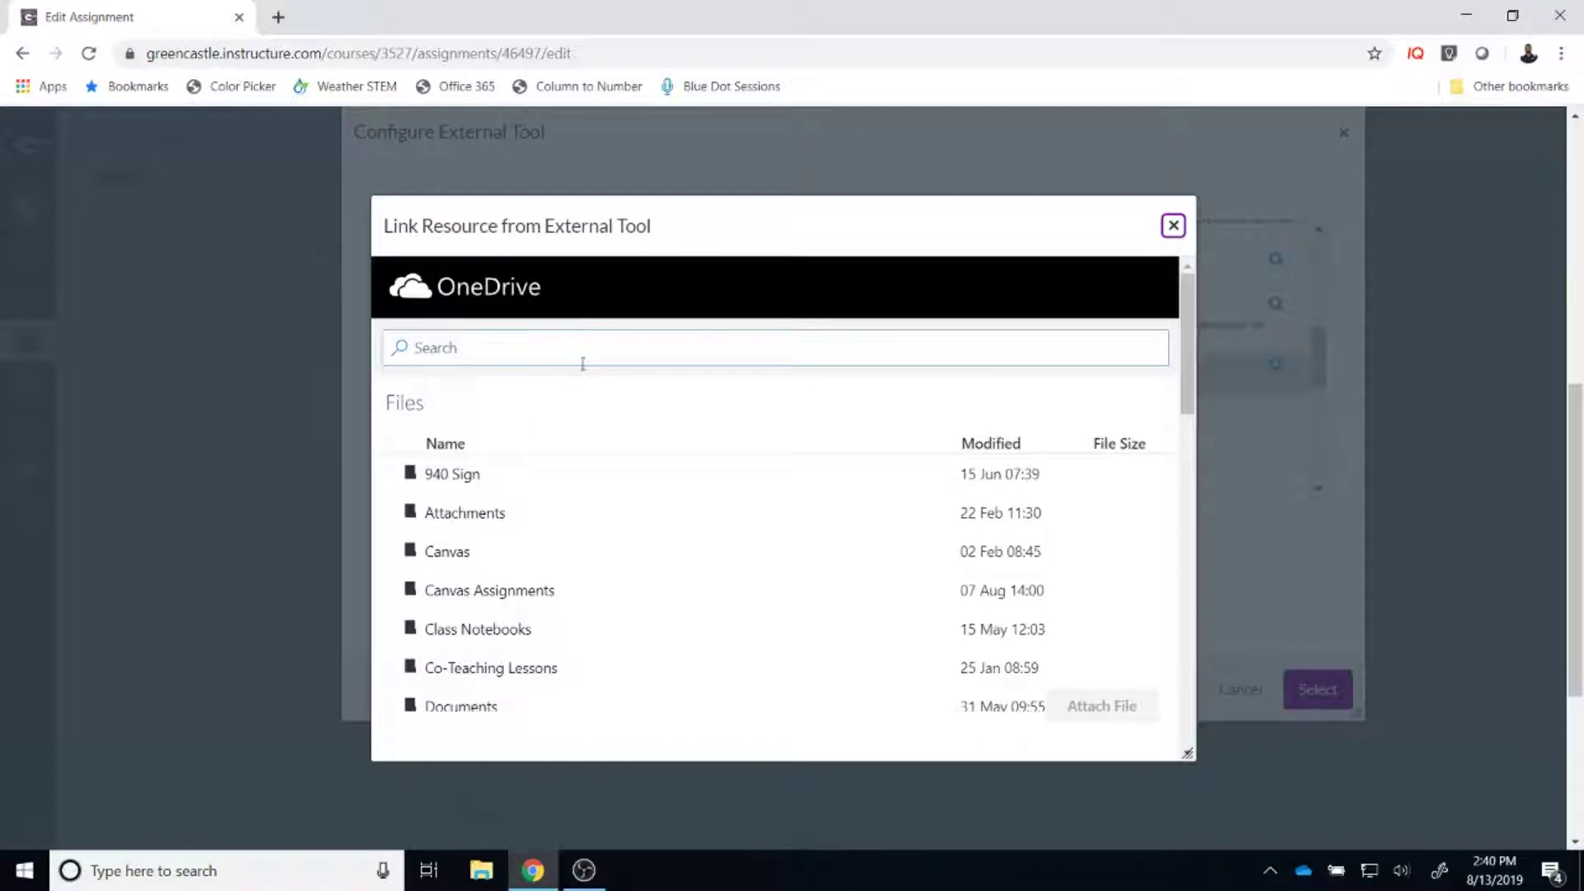
pyautogui.click(489, 590)
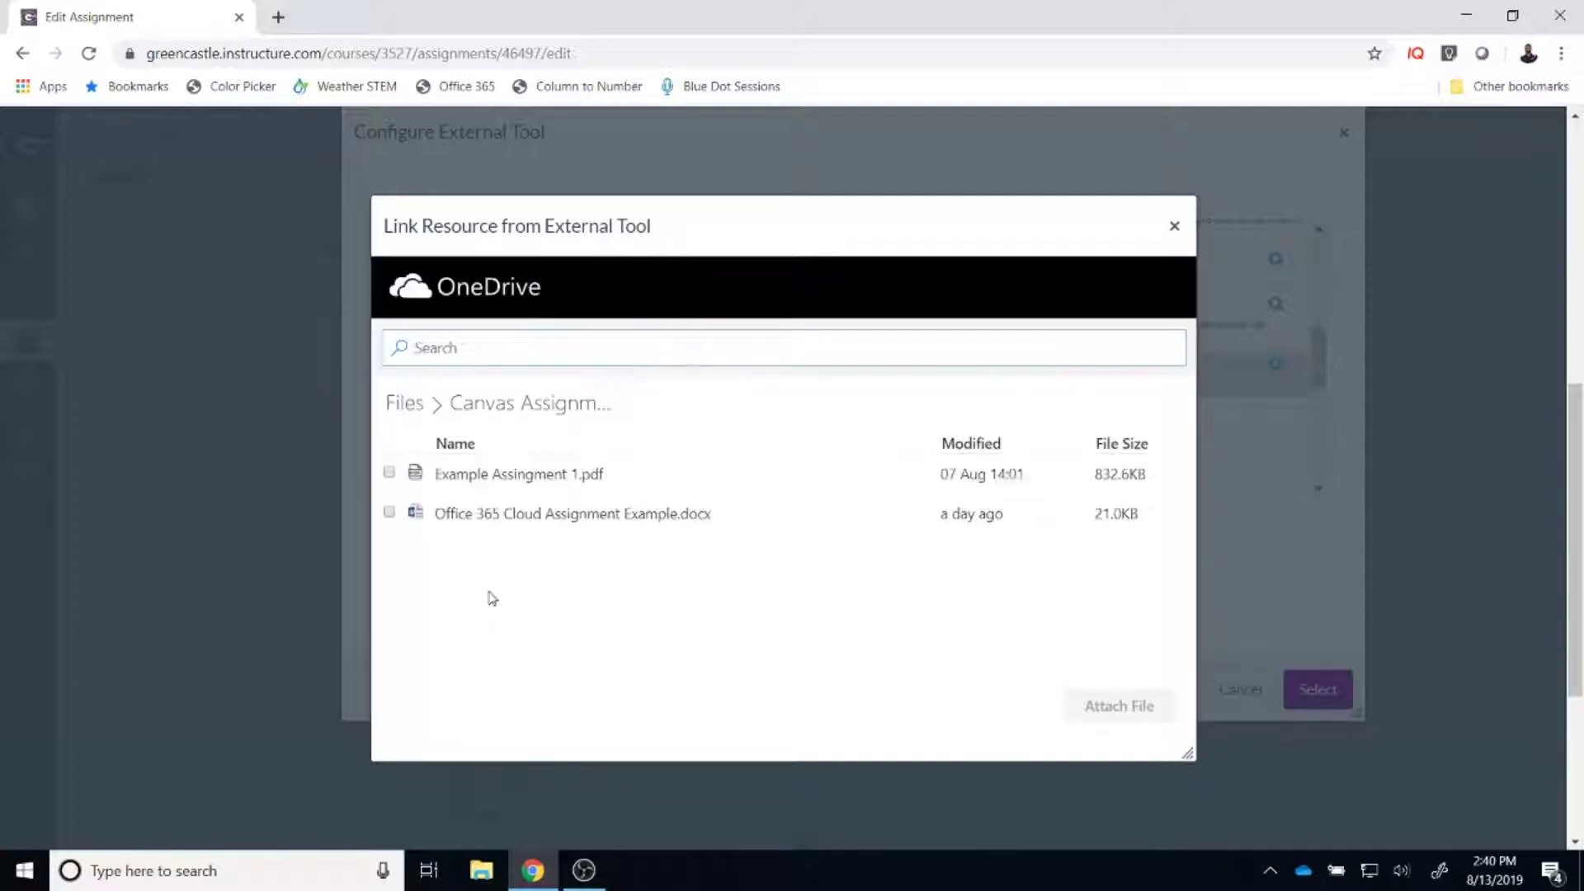
pyautogui.click(388, 512)
pyautogui.click(1067, 724)
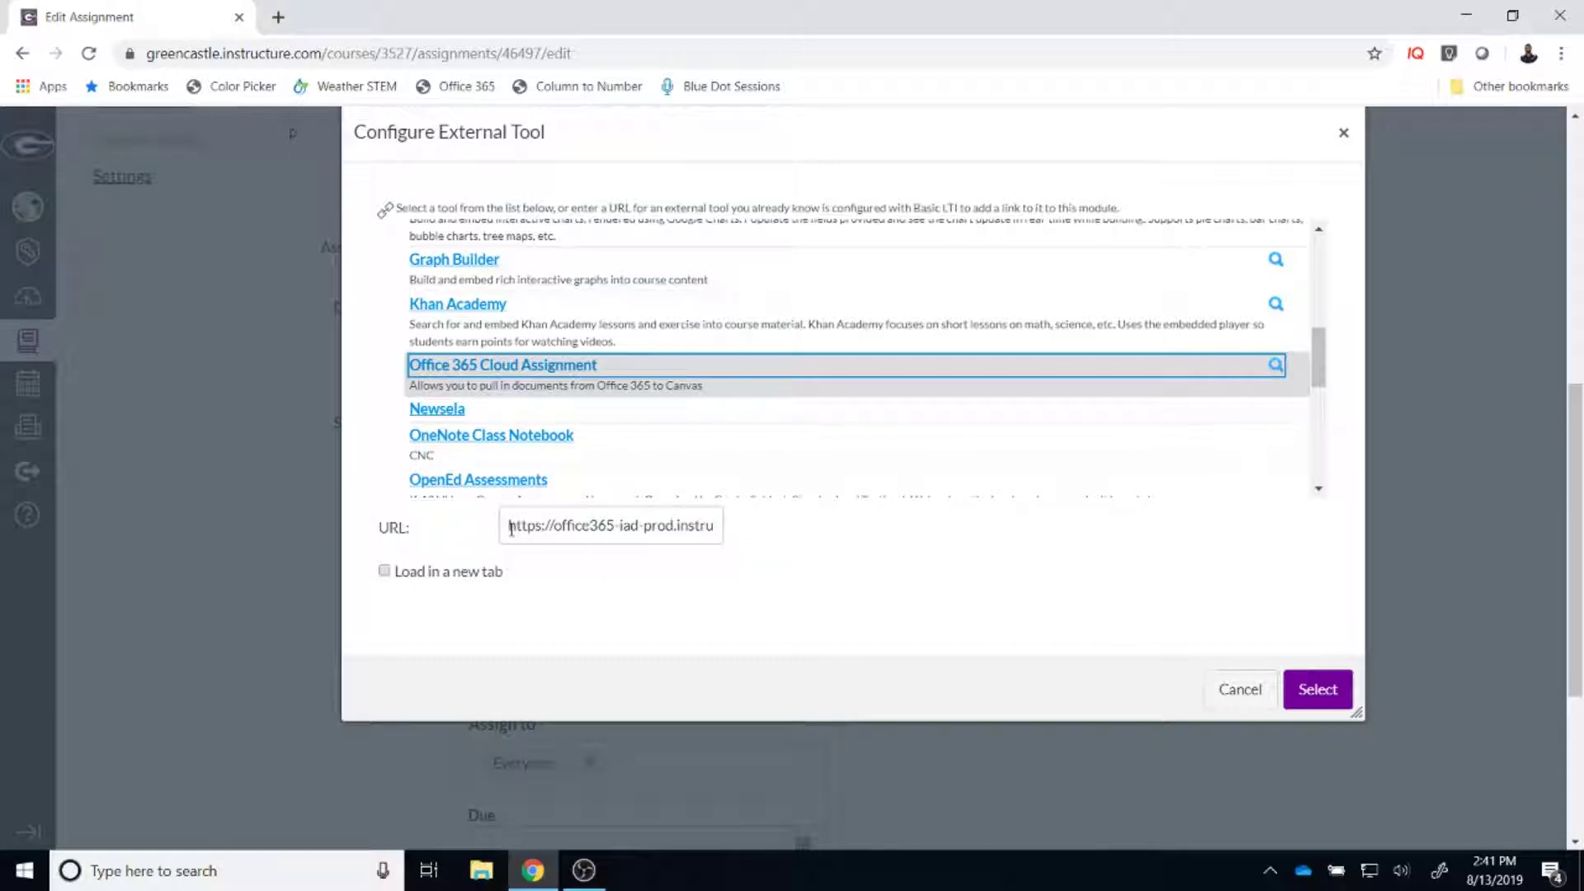
# Step: Confirm the Office 365 tool URL and save the MS Office Example assignment
pyautogui.moveTo(510, 528); pyautogui.dragTo(697, 529)
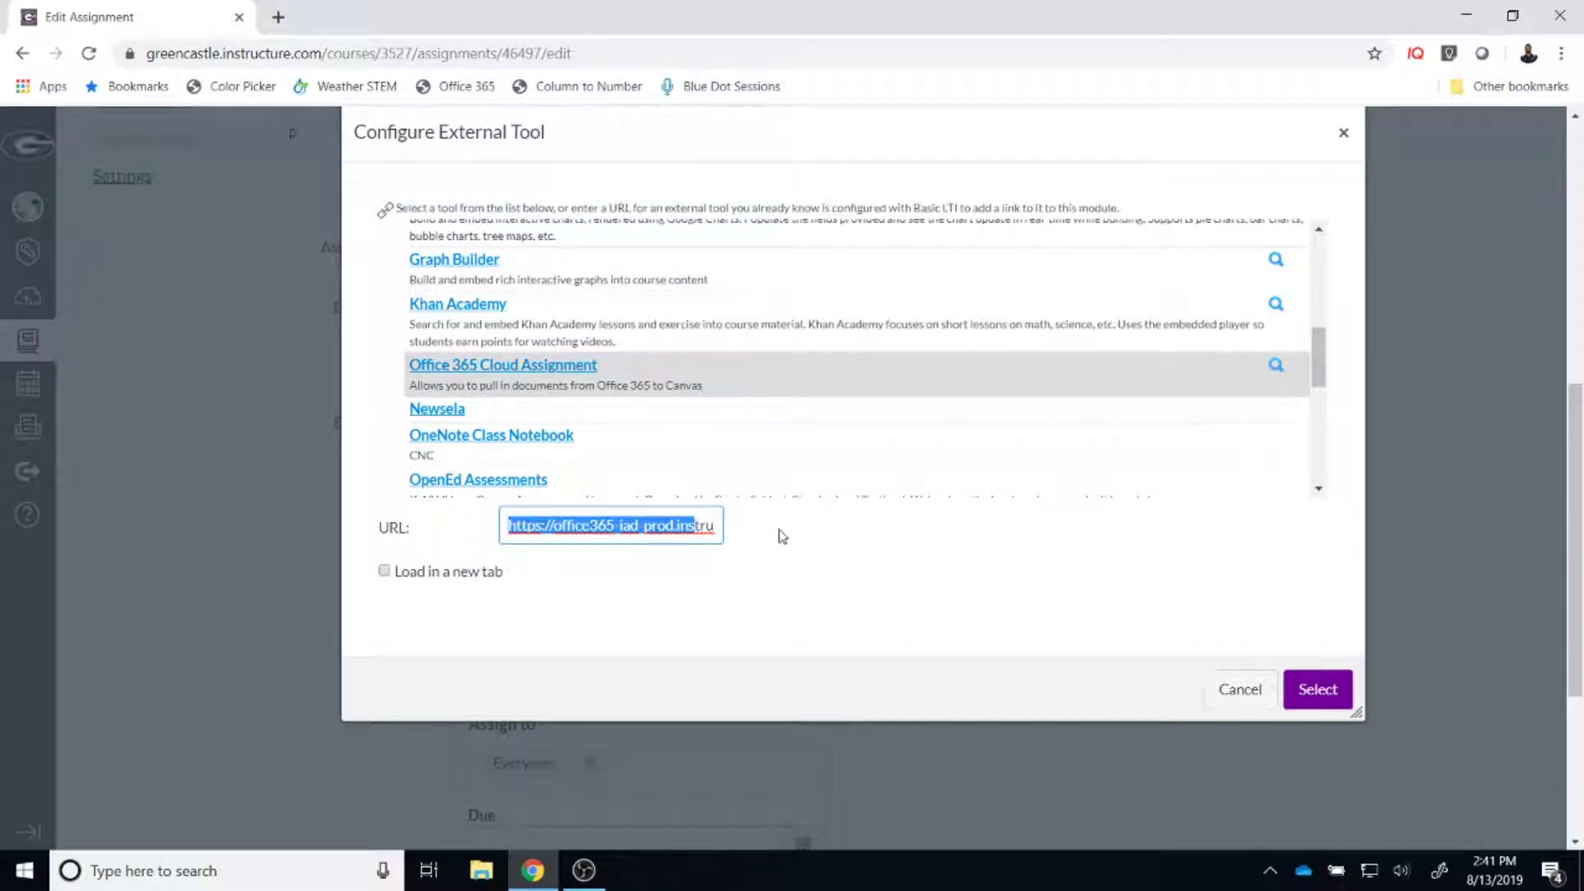
pyautogui.click(1334, 701)
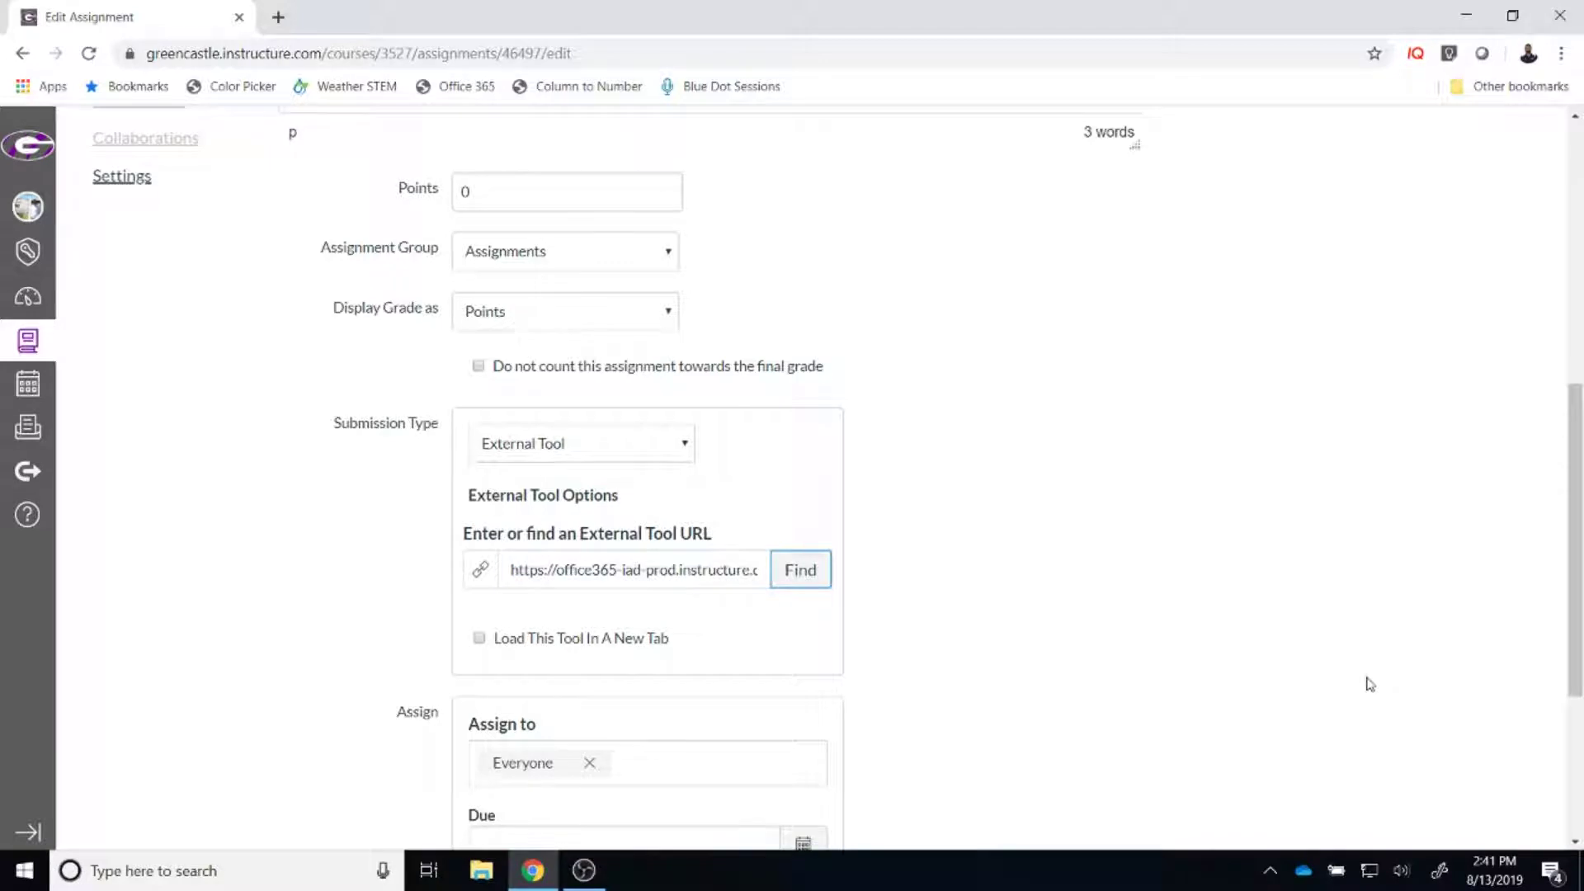
pyautogui.scroll(-4, 1366, 683)
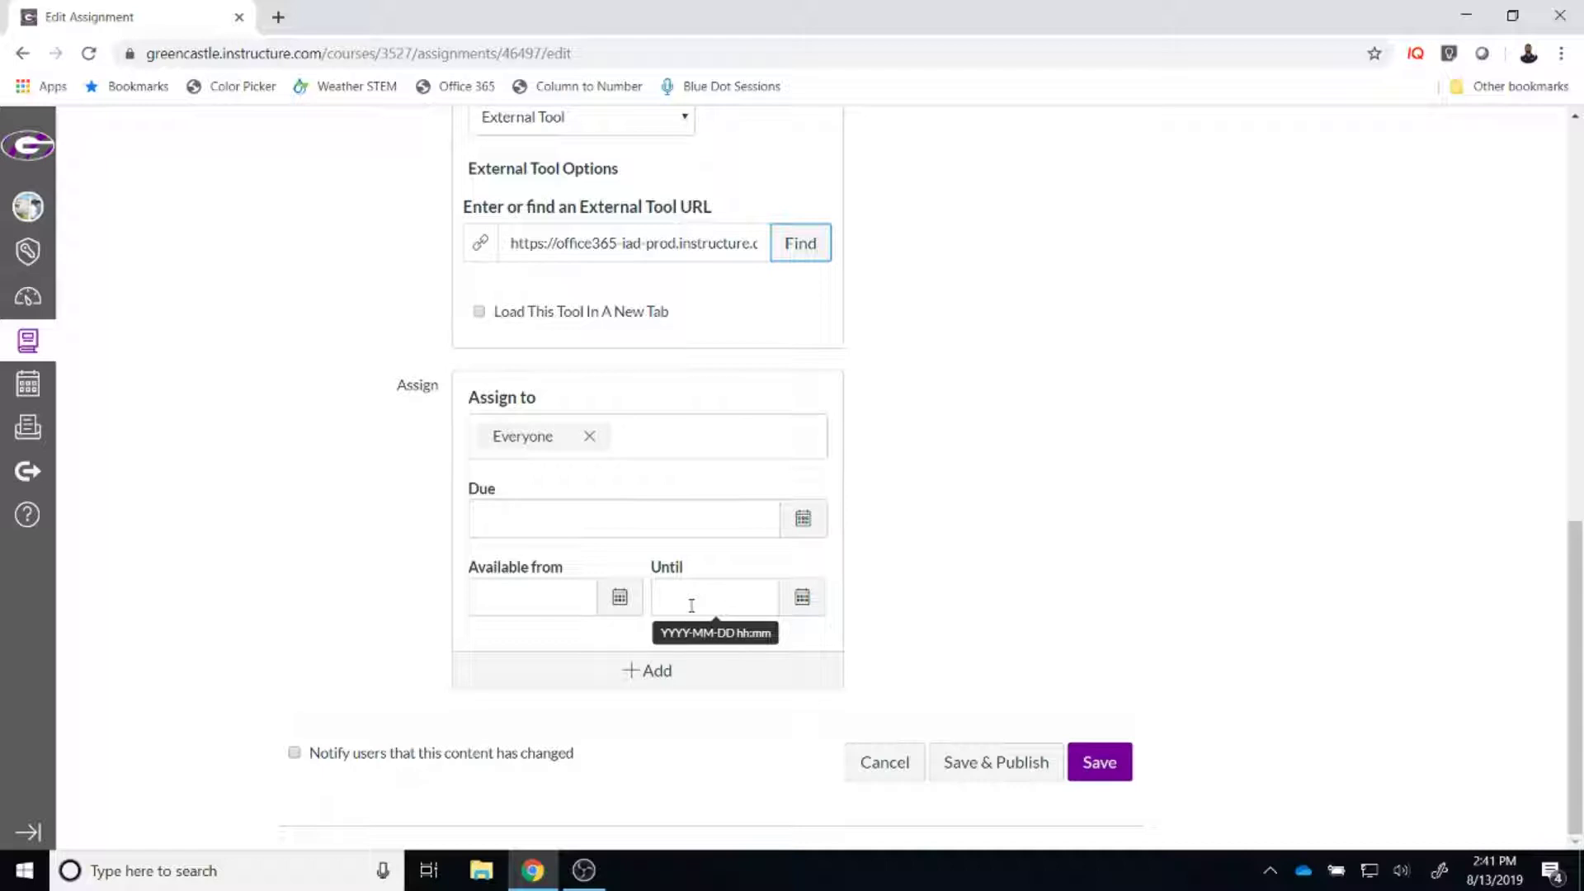
pyautogui.click(1098, 759)
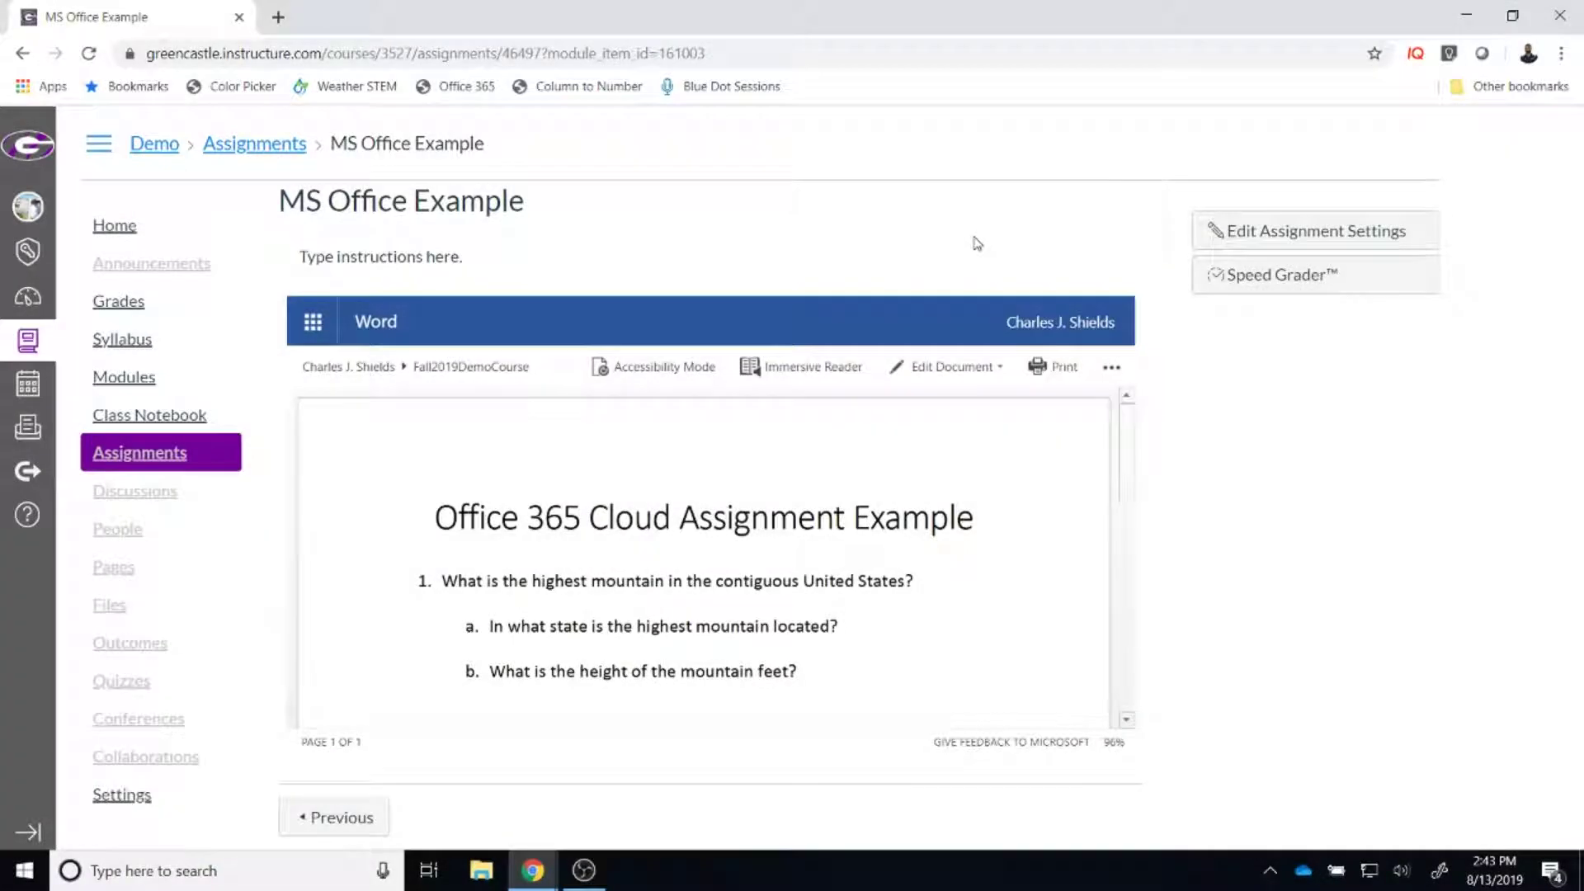
# Step: Return to Modules and publish the MS Office Example assignment
pyautogui.click(148, 384)
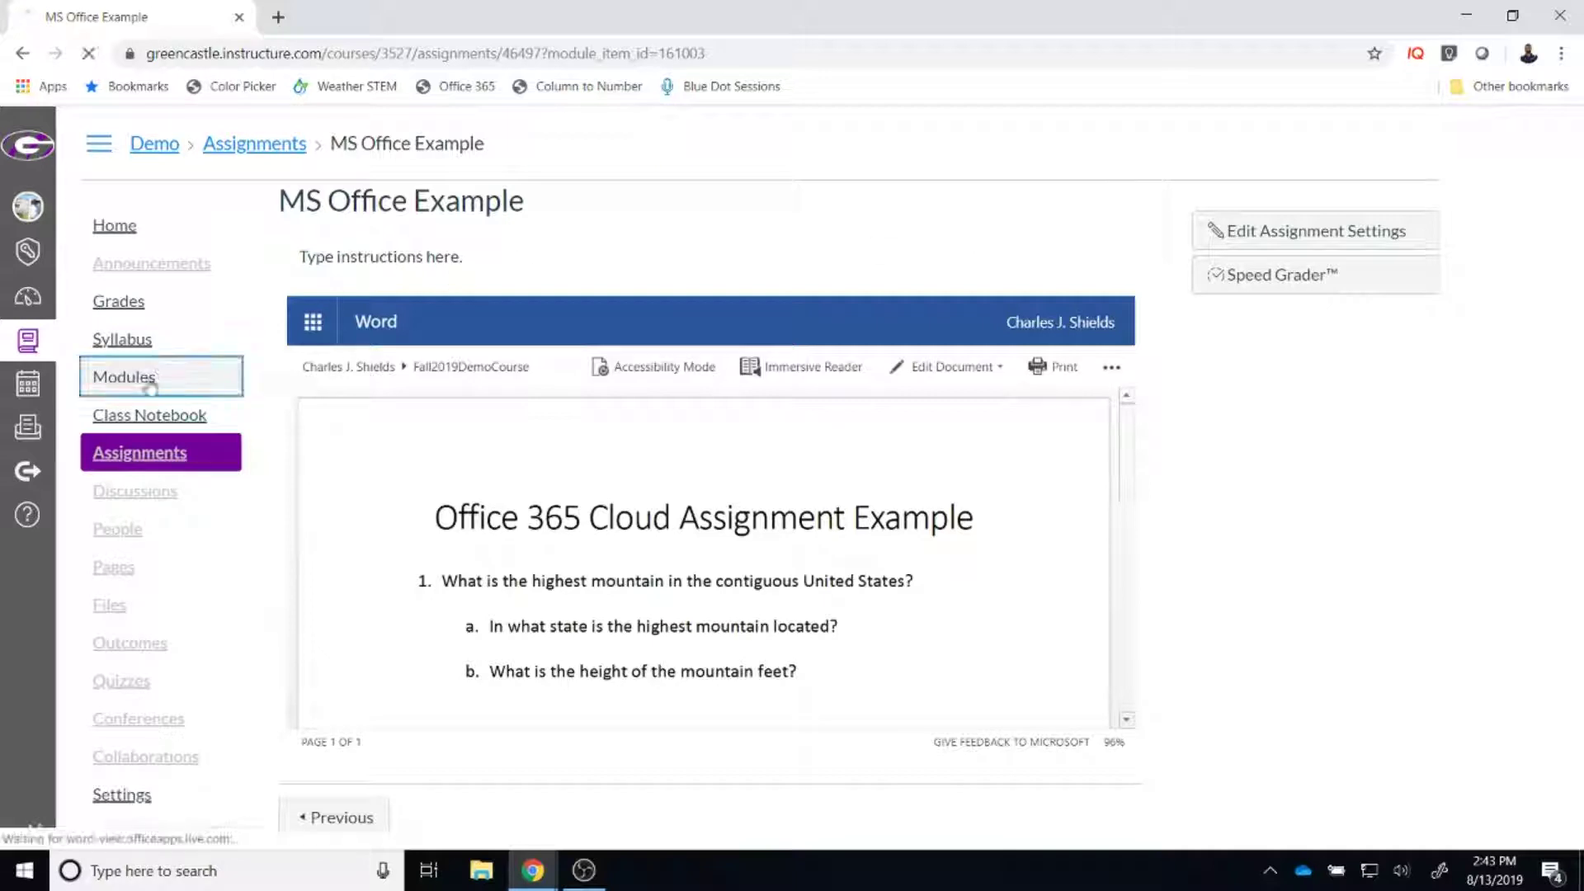
pyautogui.scroll(-3, 1103, 505)
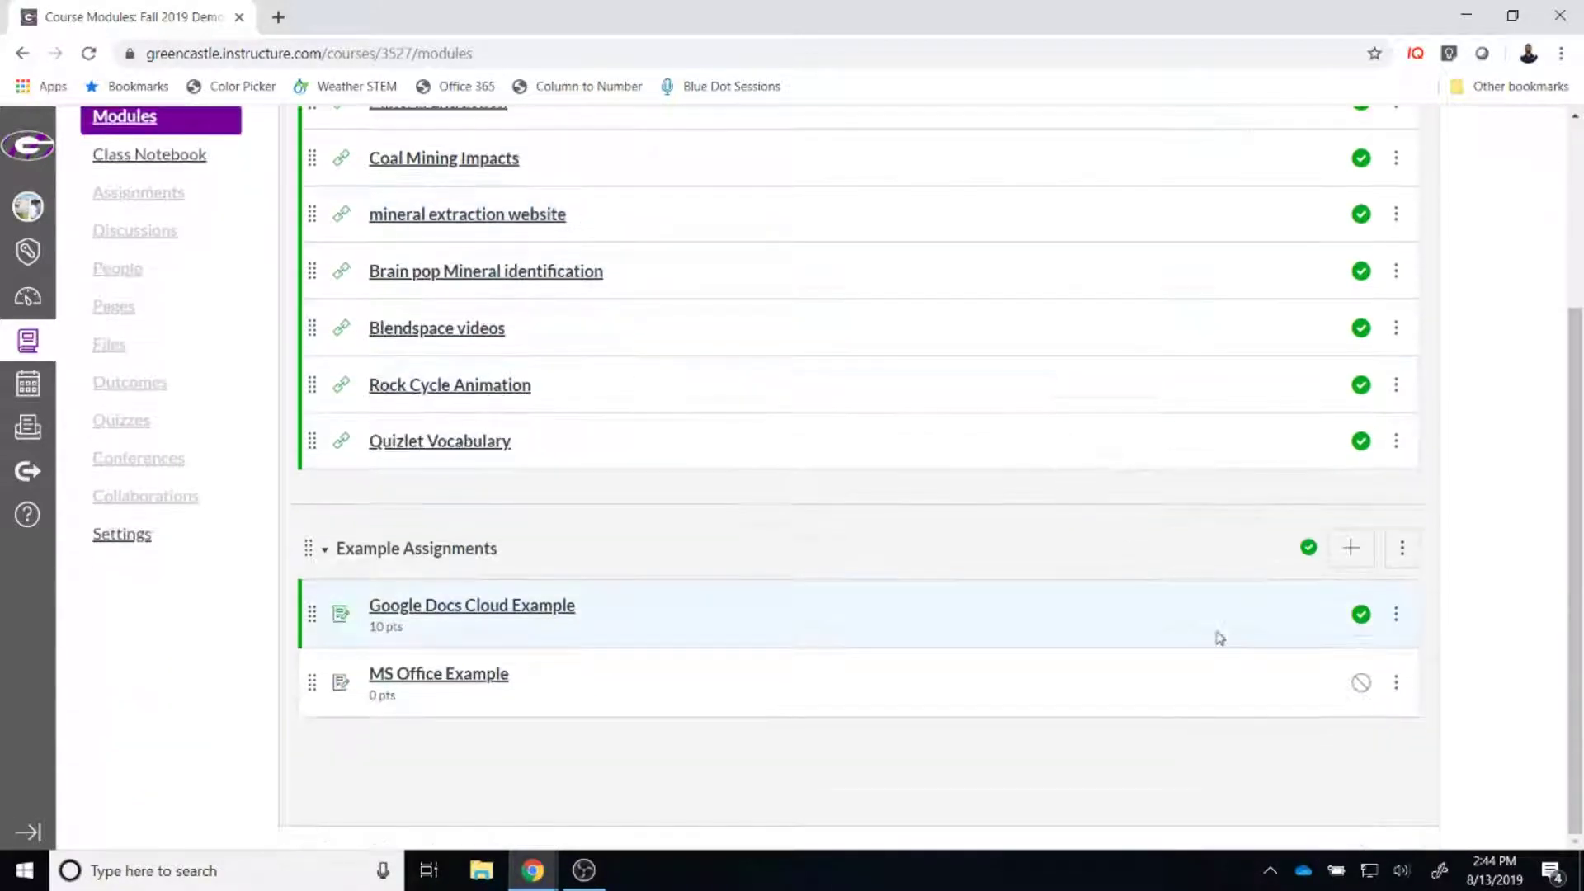
pyautogui.click(1361, 683)
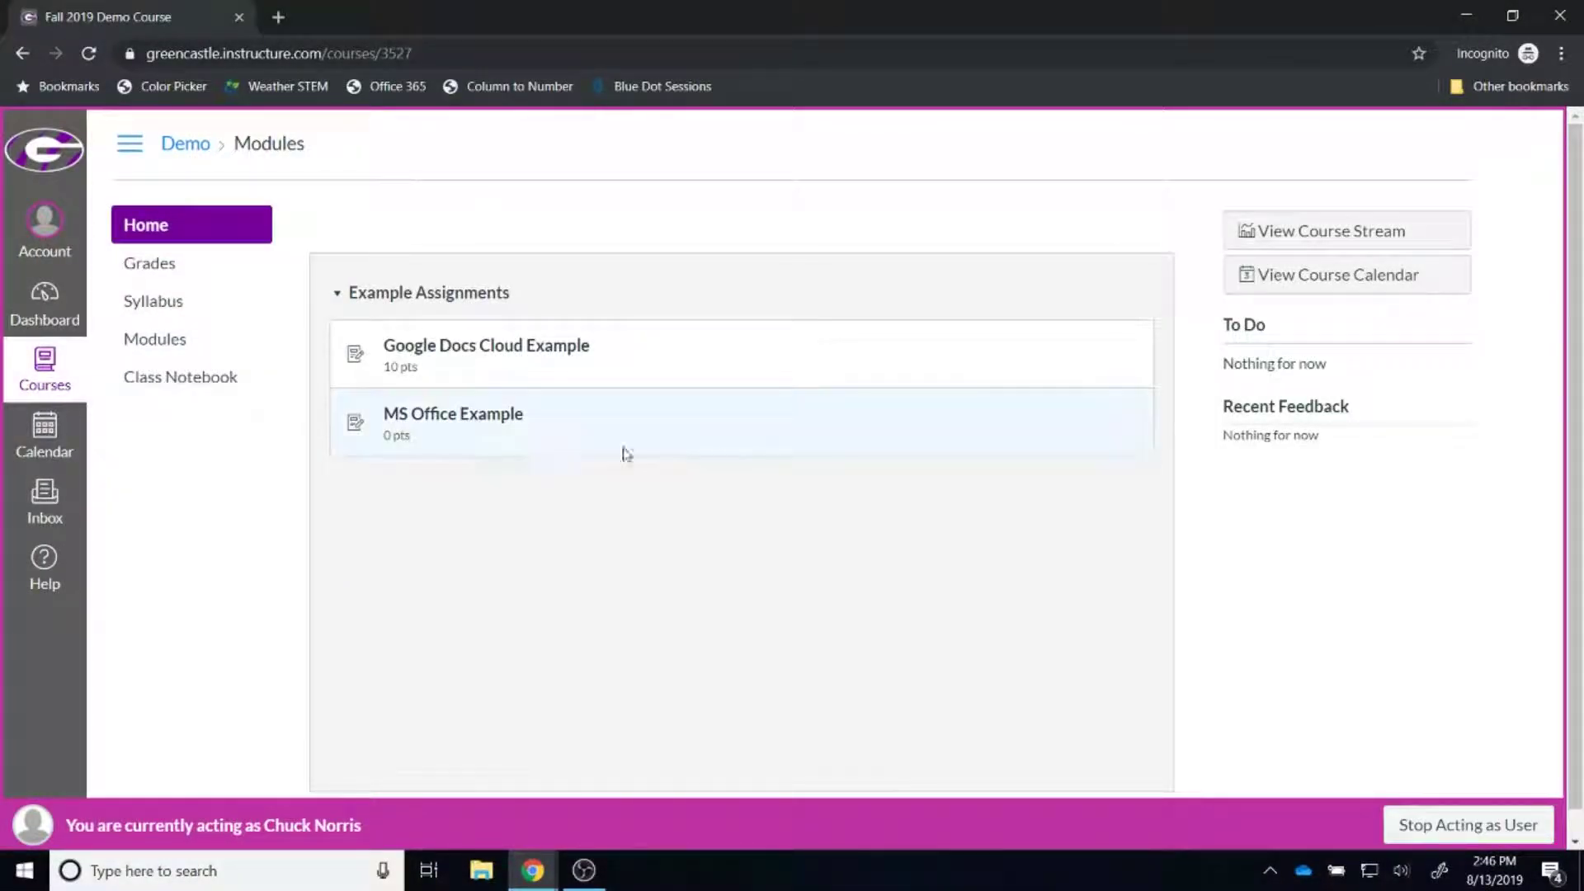
# Step: As the student, open MS Office Example and edit its Word document in the browser
pyautogui.click(495, 422)
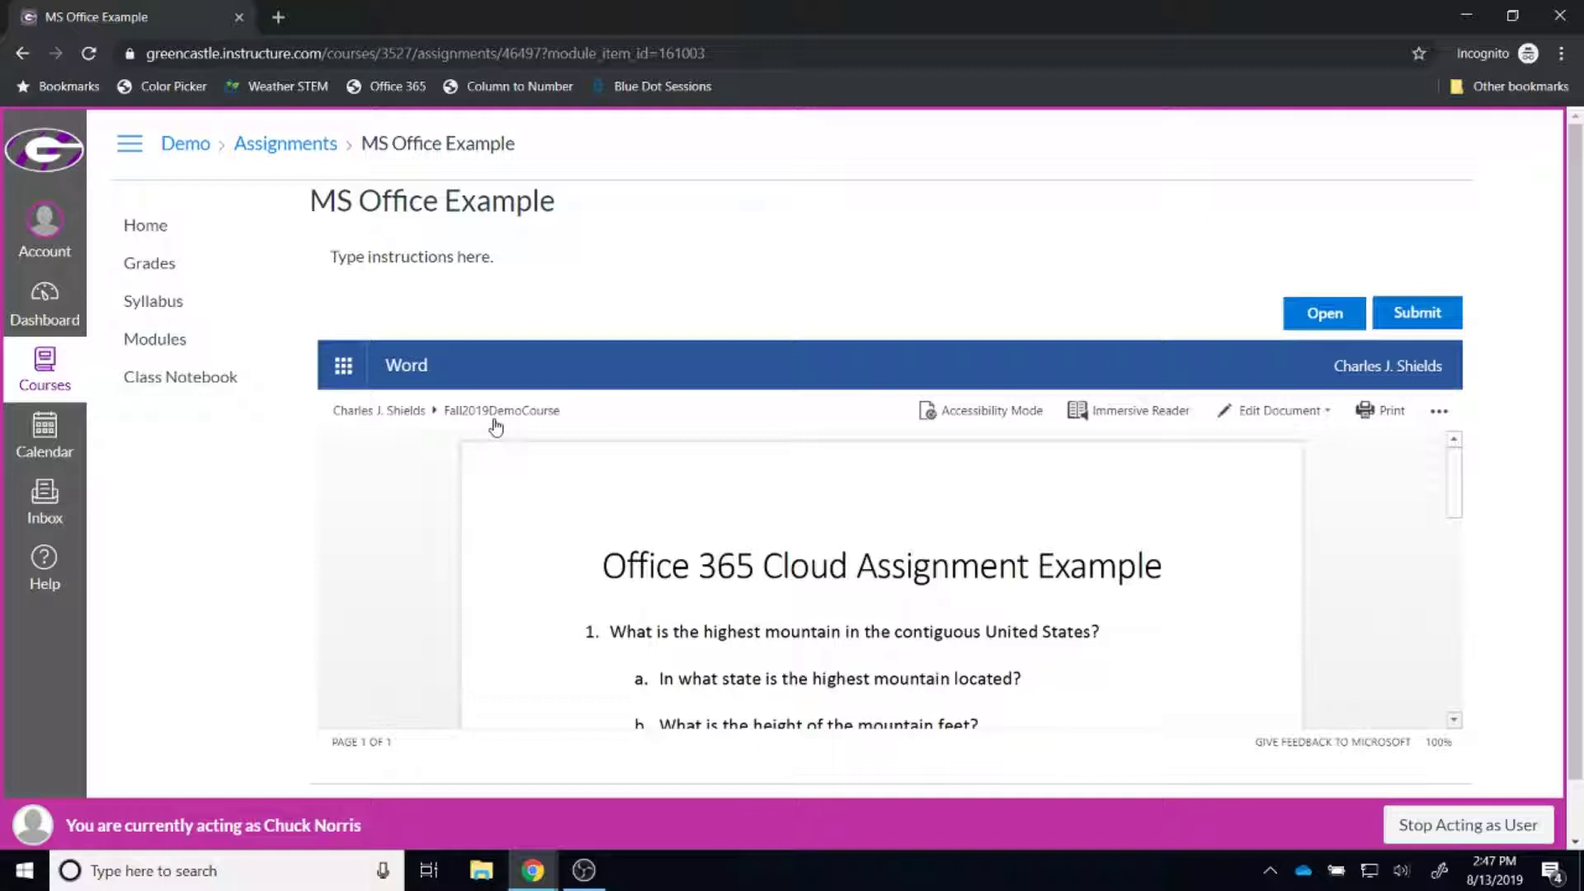
pyautogui.click(1330, 413)
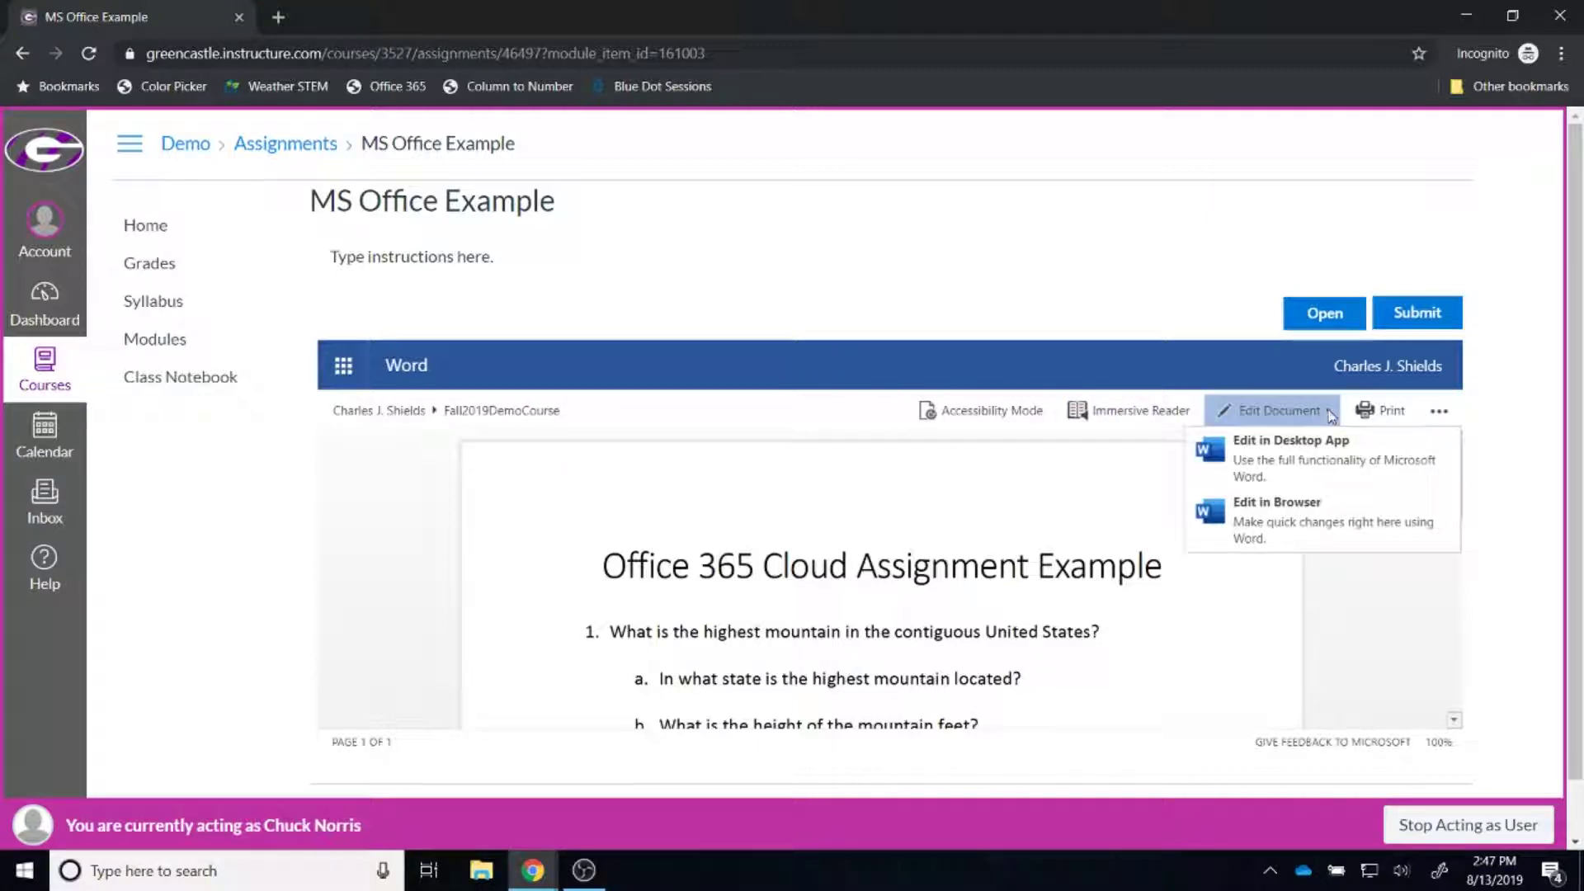
pyautogui.click(1304, 517)
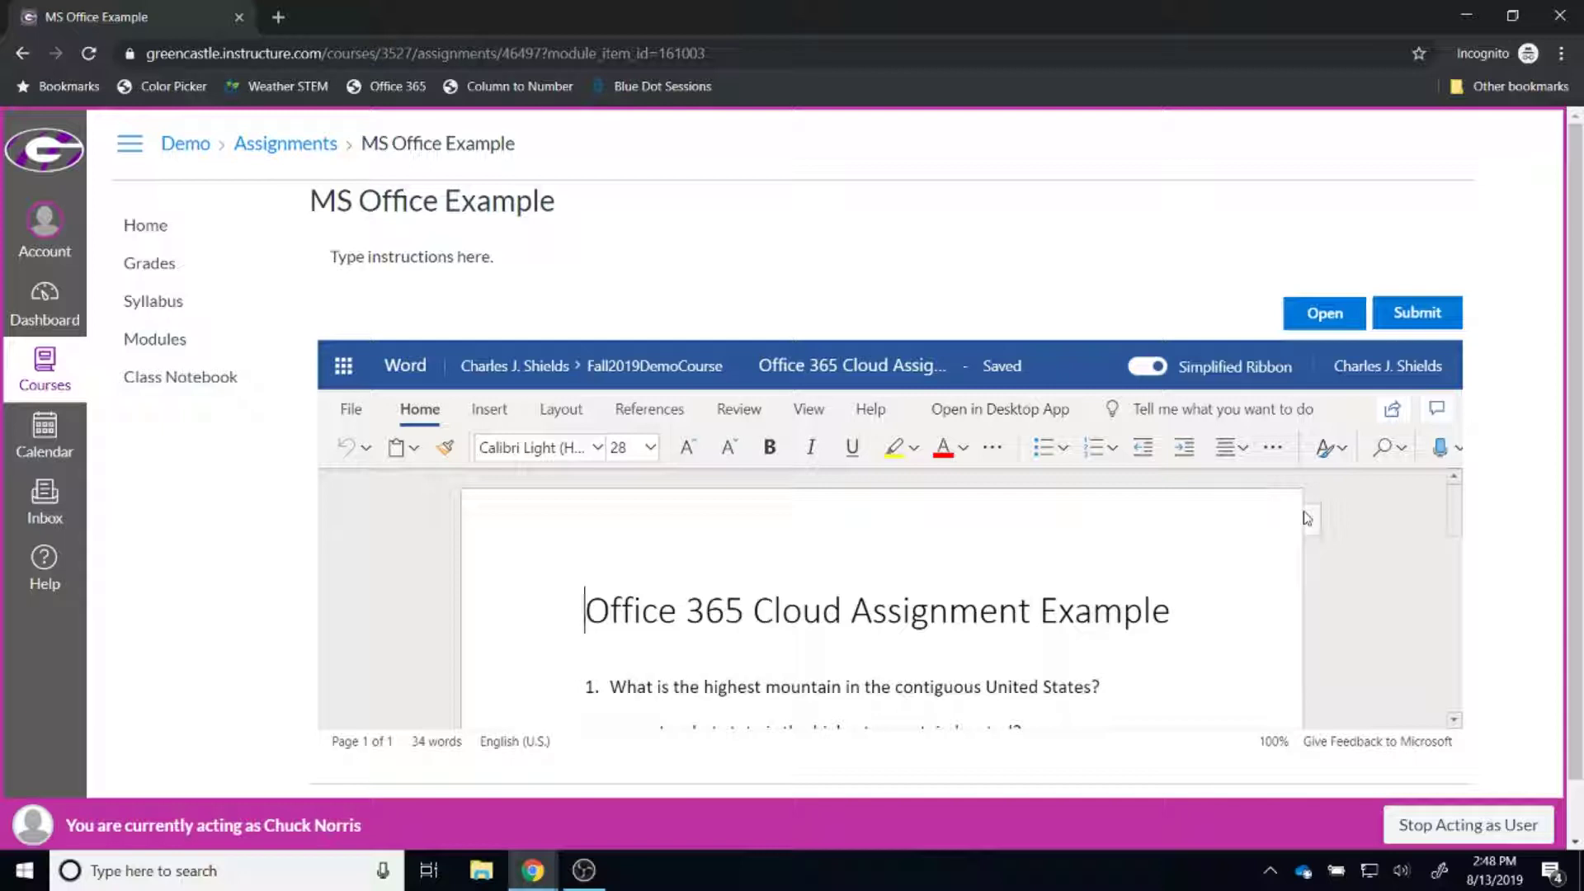
# Step: Type the answers Mt. Whitney, CA and 14,505 after their questions
pyautogui.scroll(-3, 1301, 528)
pyautogui.scroll(3, 1301, 530)
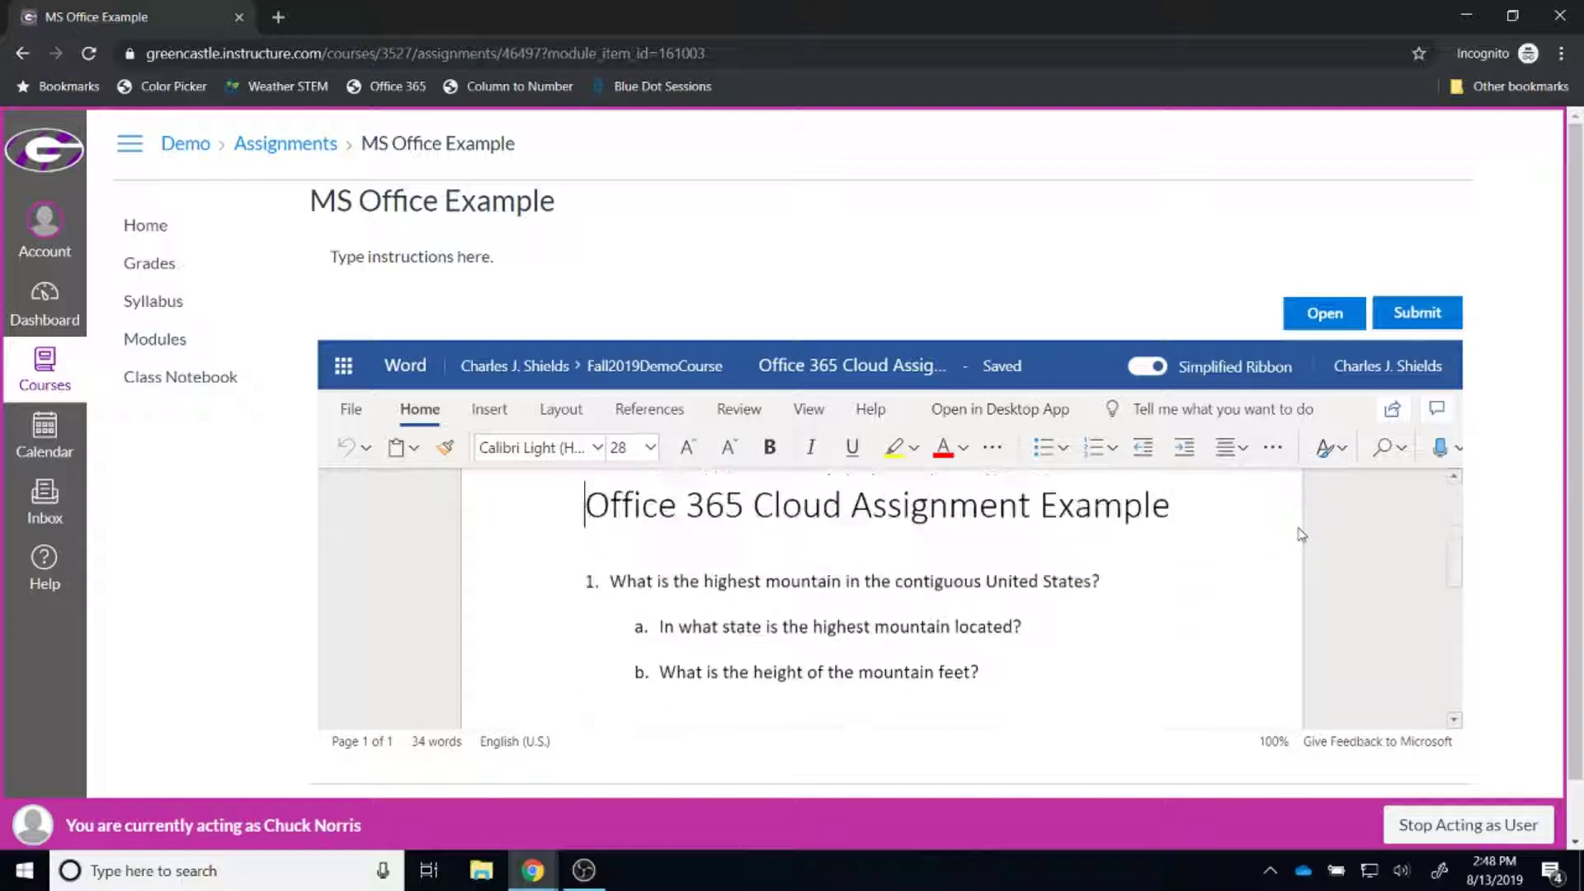
pyautogui.click(1128, 588)
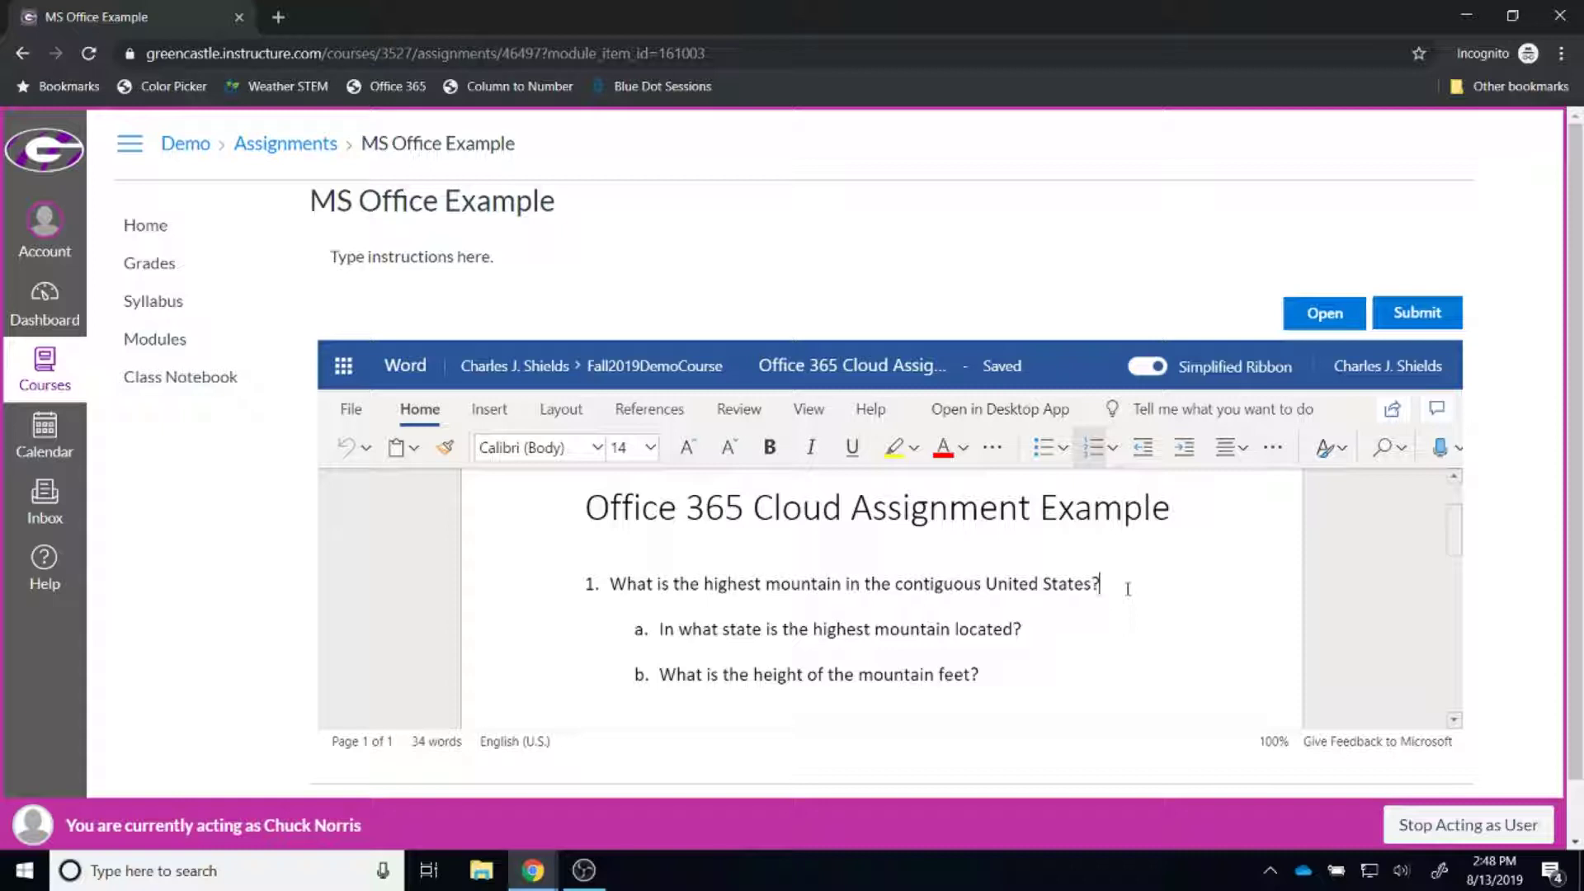
pyautogui.write('Mt')
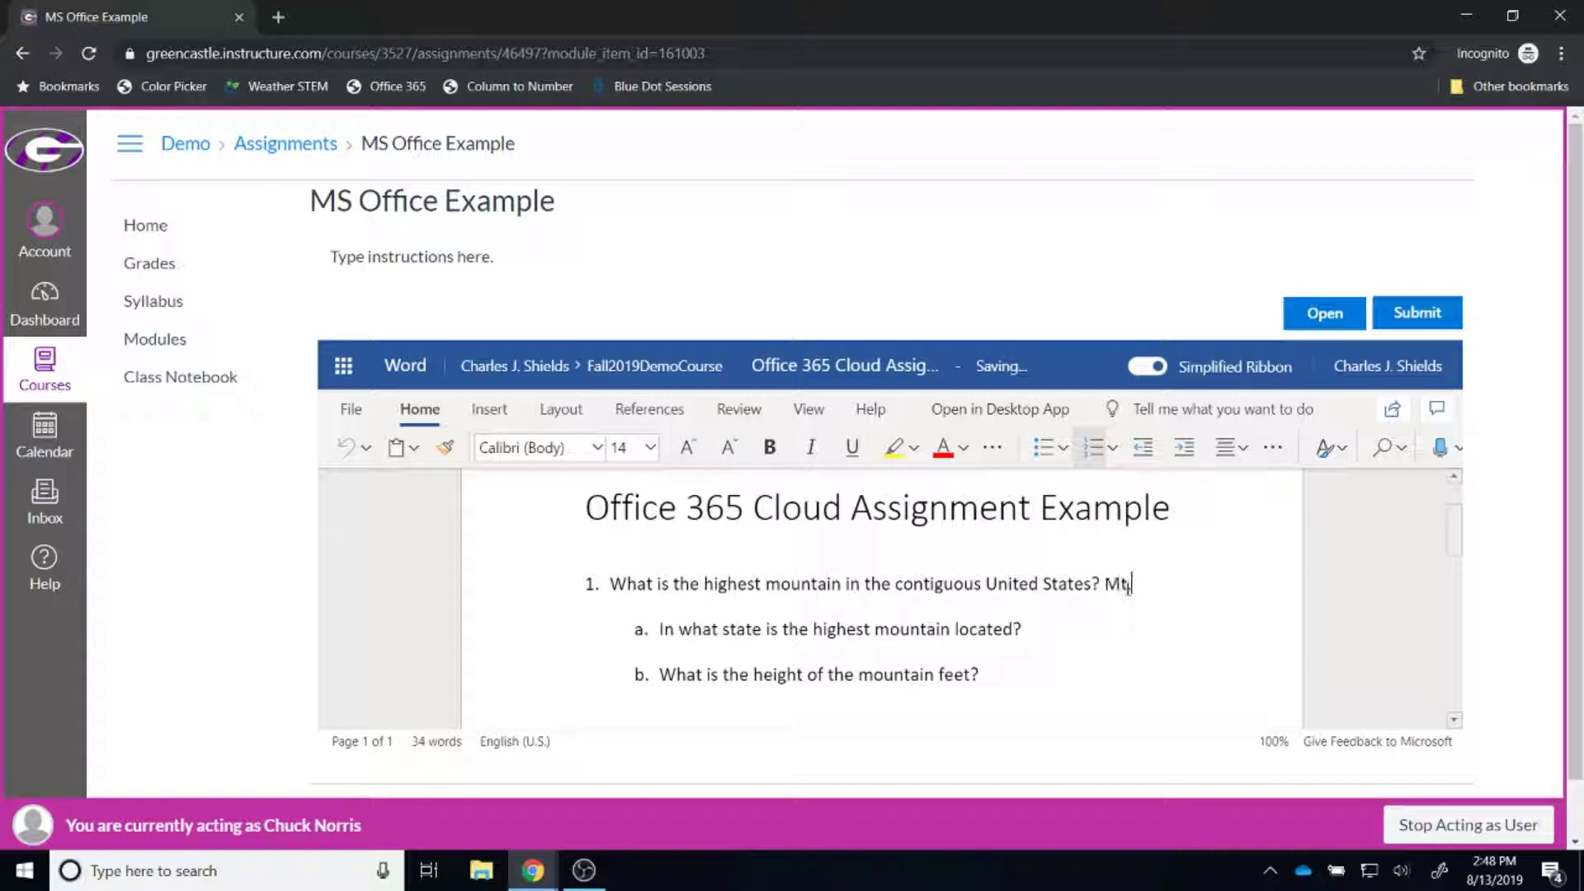
pyautogui.write('. Whitney')
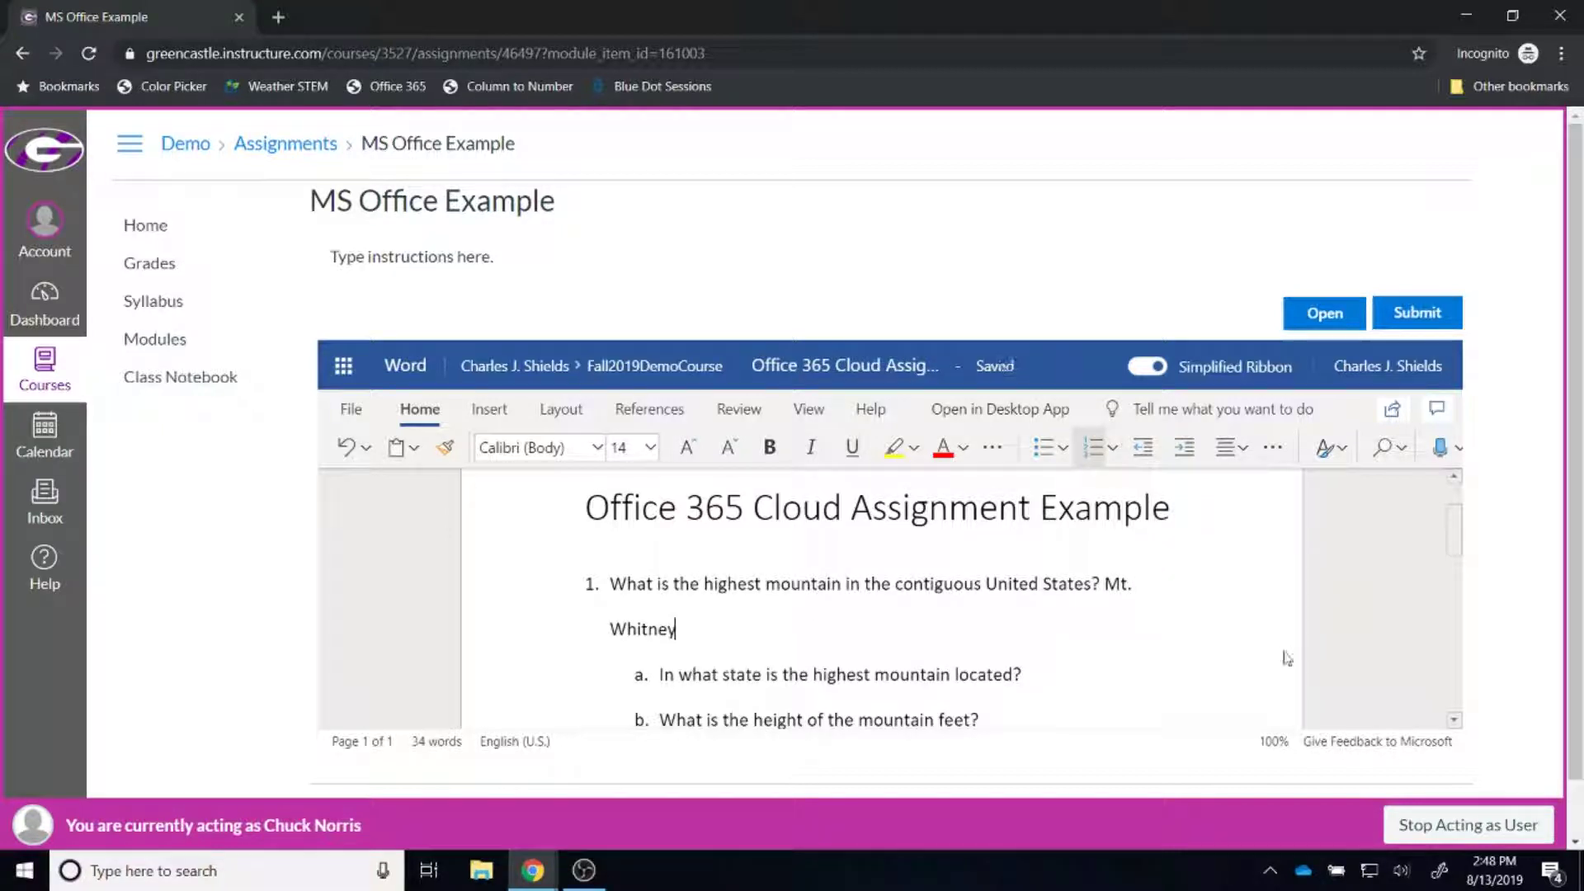
pyautogui.click(1078, 664)
pyautogui.write('CA')
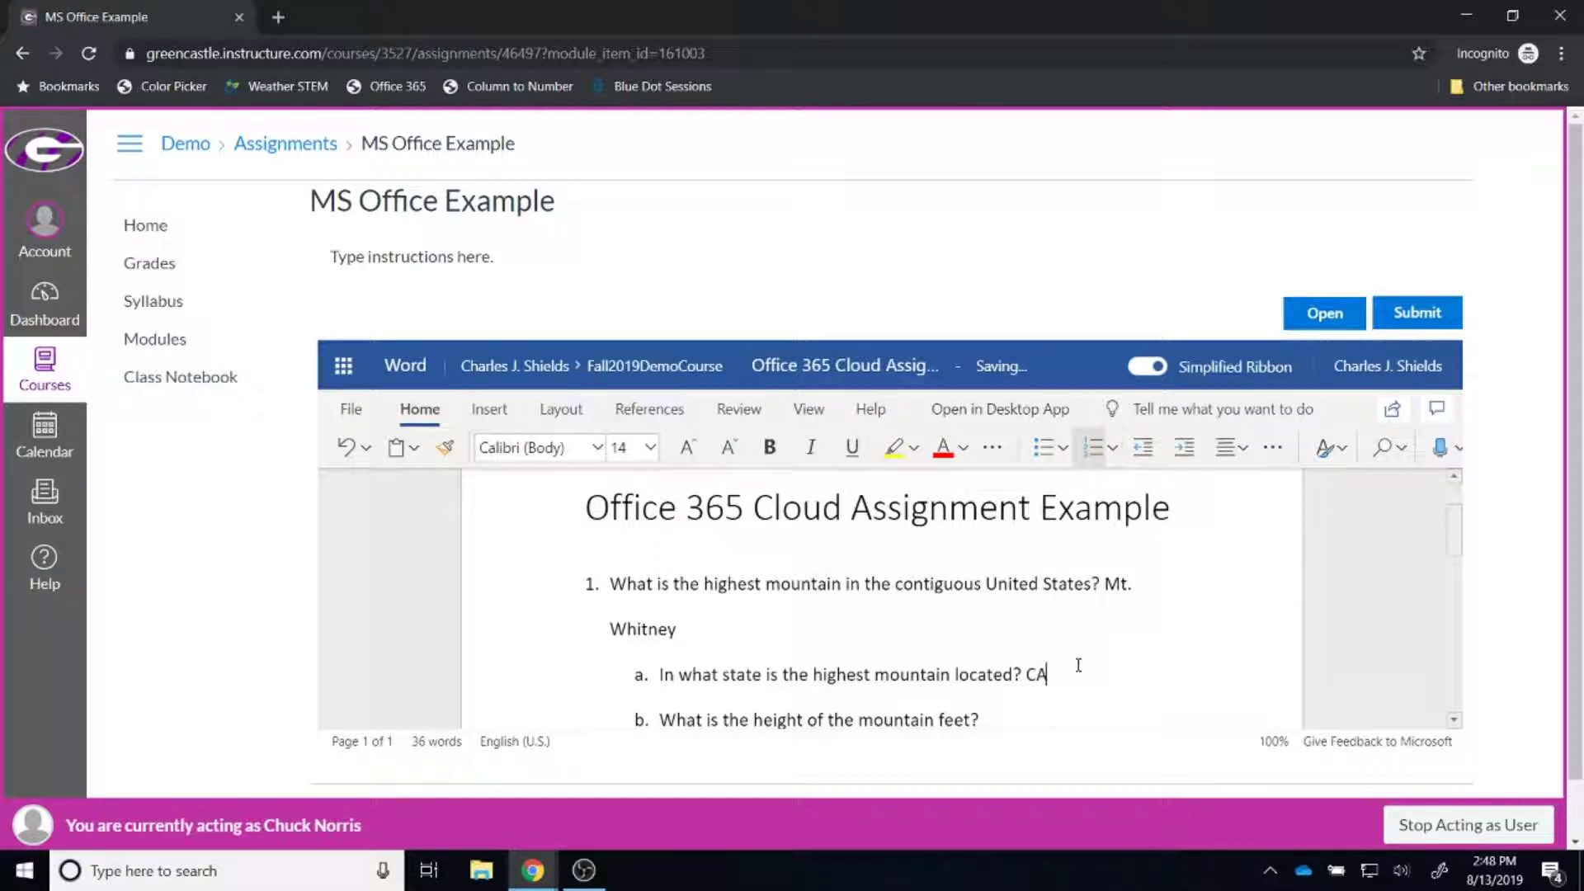
pyautogui.scroll(-2, 1039, 652)
pyautogui.click(999, 617)
pyautogui.write('14,')
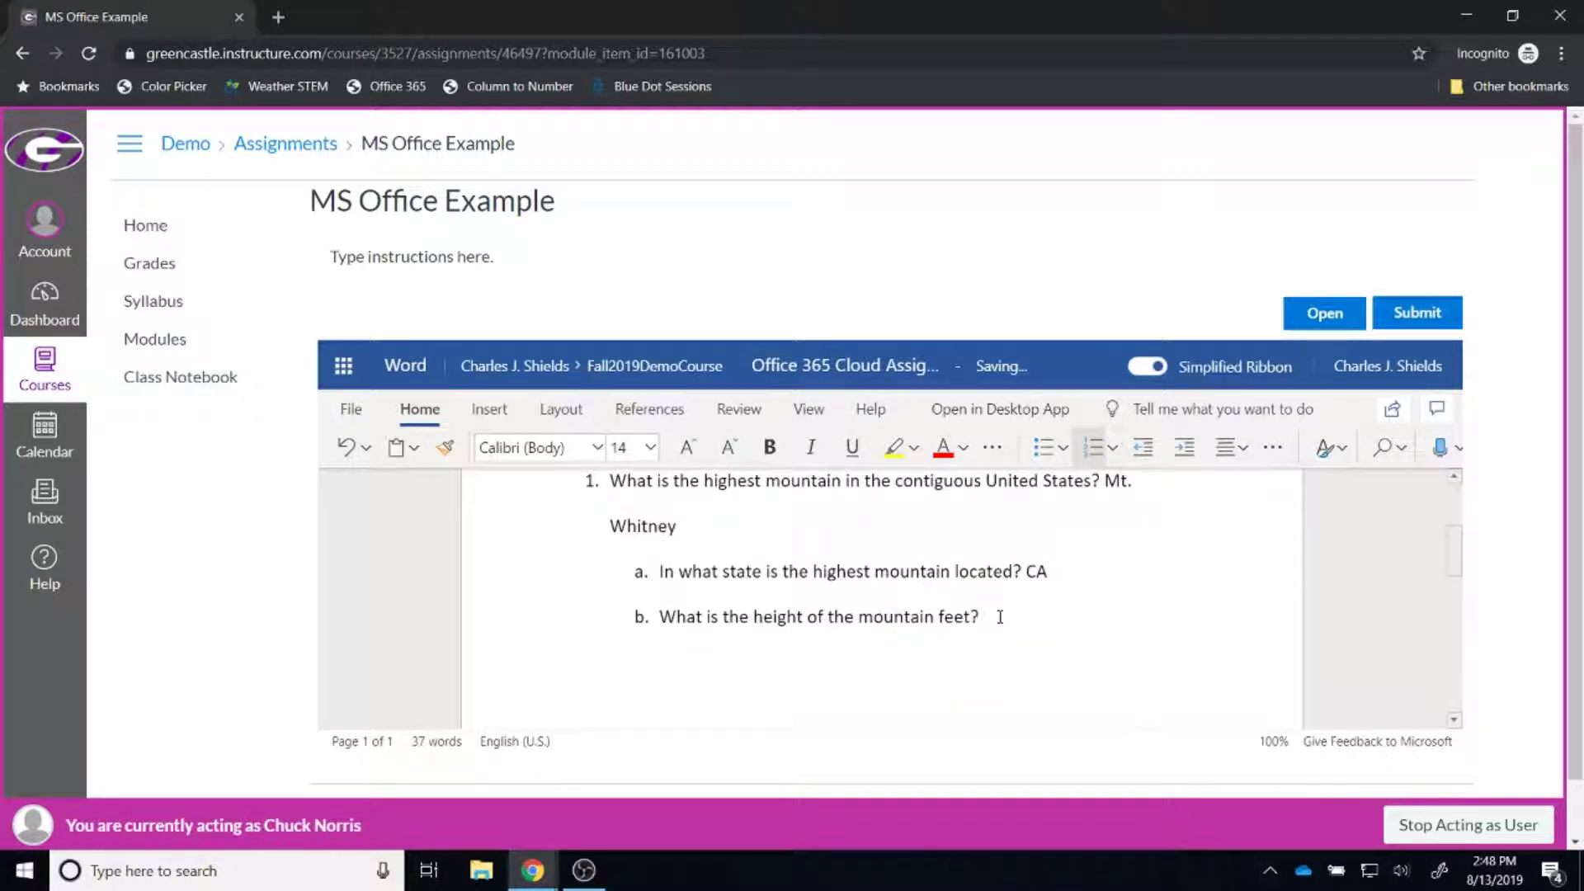
pyautogui.write('505')
pyautogui.scroll(2, 1023, 619)
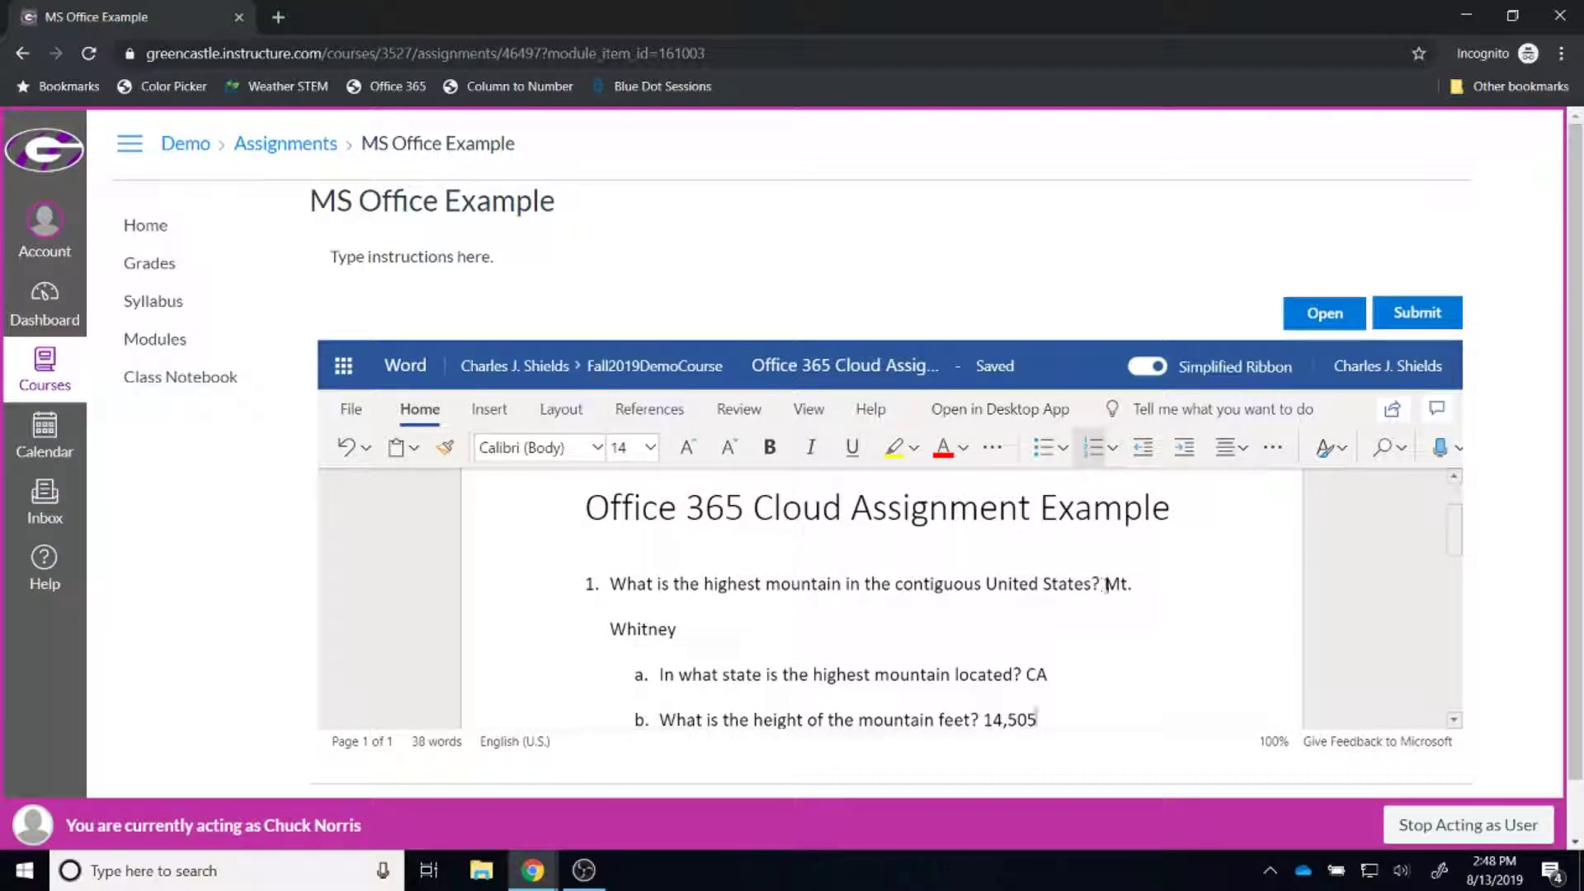
# Step: Make Mt. Whitney bold, underline CA and colour 14,505 blue
pyautogui.moveTo(1104, 586); pyautogui.dragTo(684, 635)
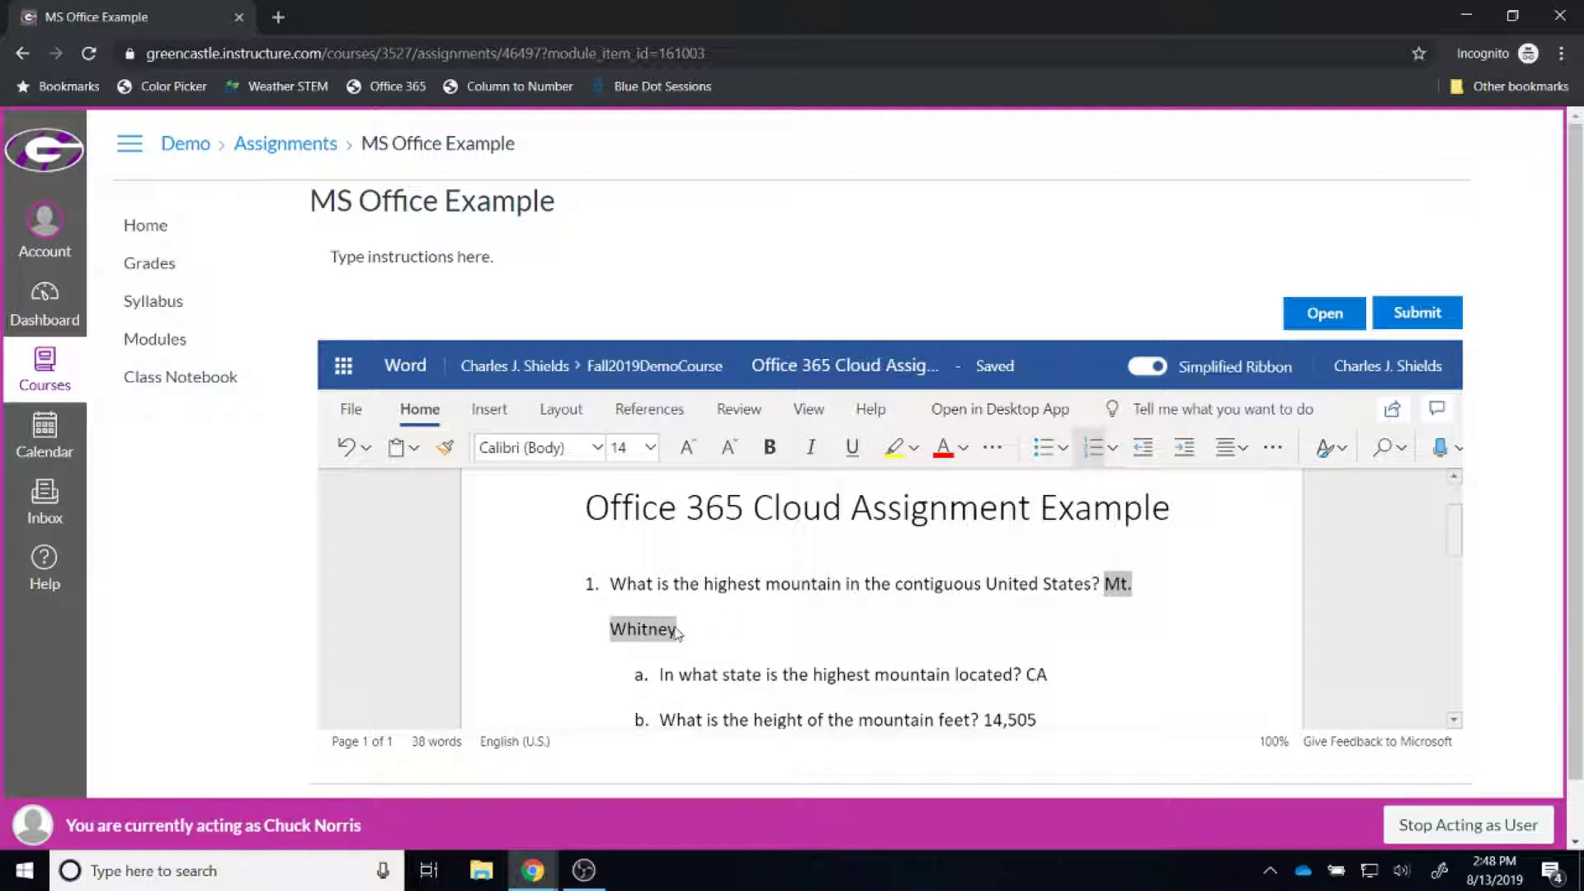
pyautogui.click(770, 447)
pyautogui.scroll(-1, 849, 605)
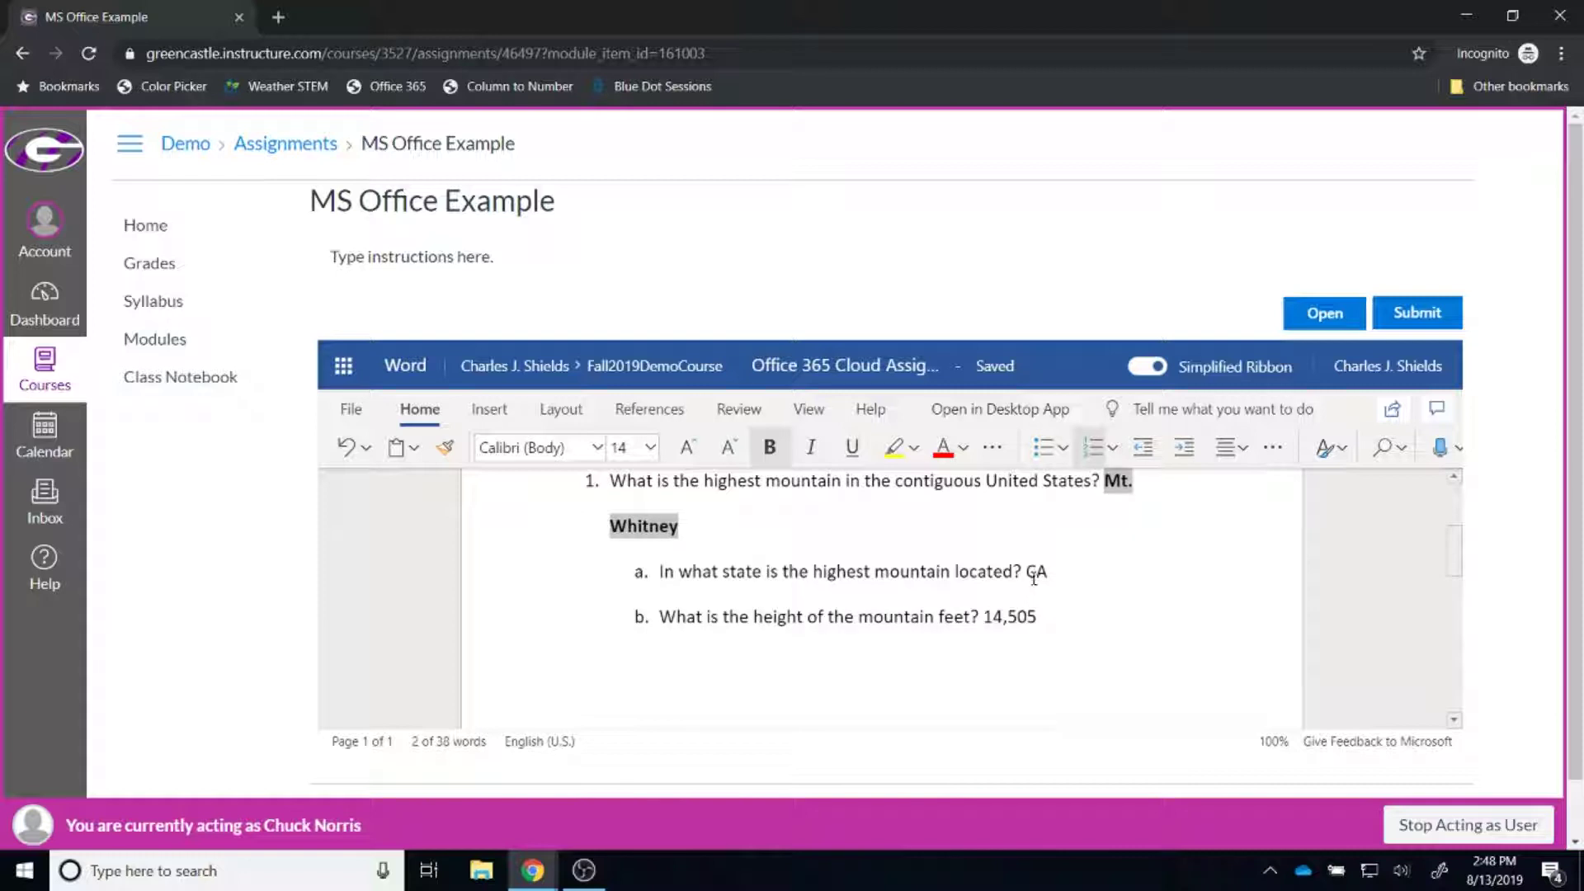
pyautogui.moveTo(1026, 572); pyautogui.dragTo(1046, 572)
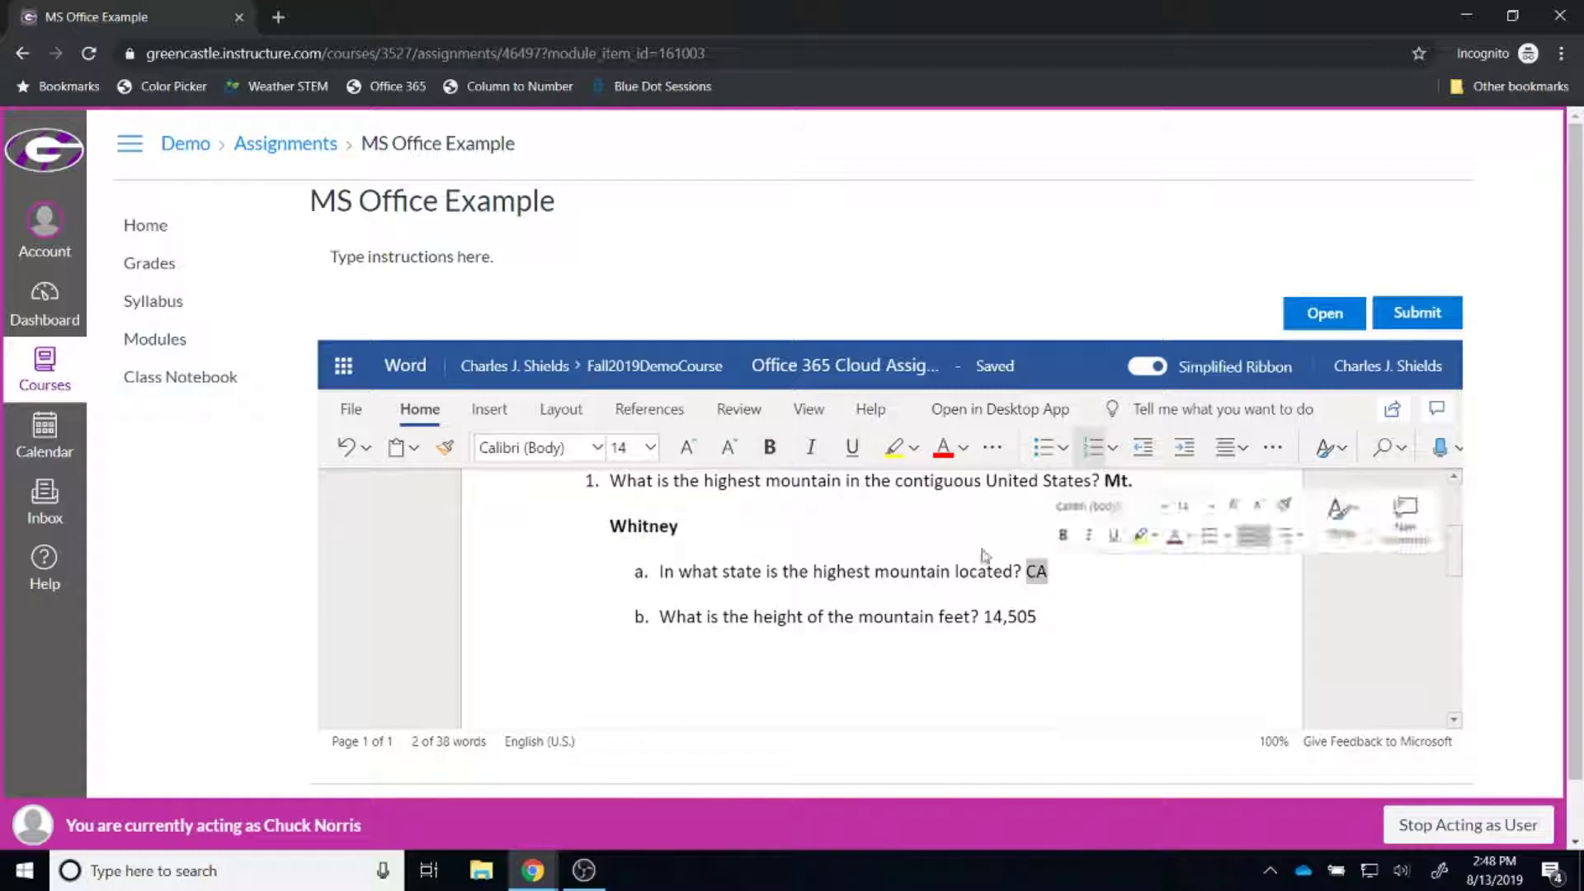
pyautogui.click(852, 448)
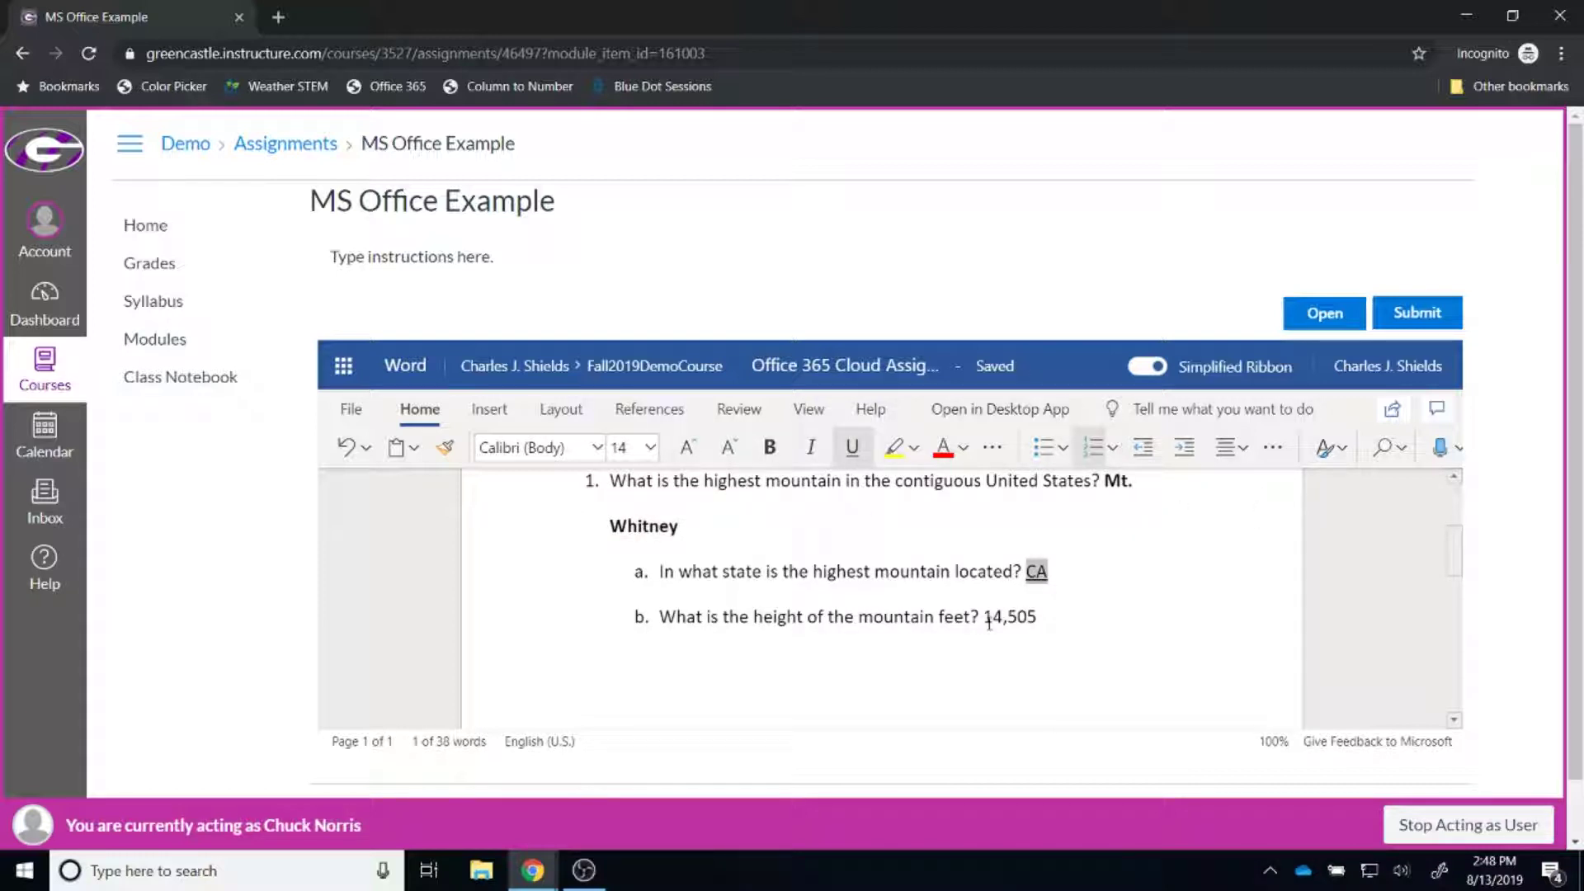
pyautogui.moveTo(989, 620); pyautogui.dragTo(1037, 618)
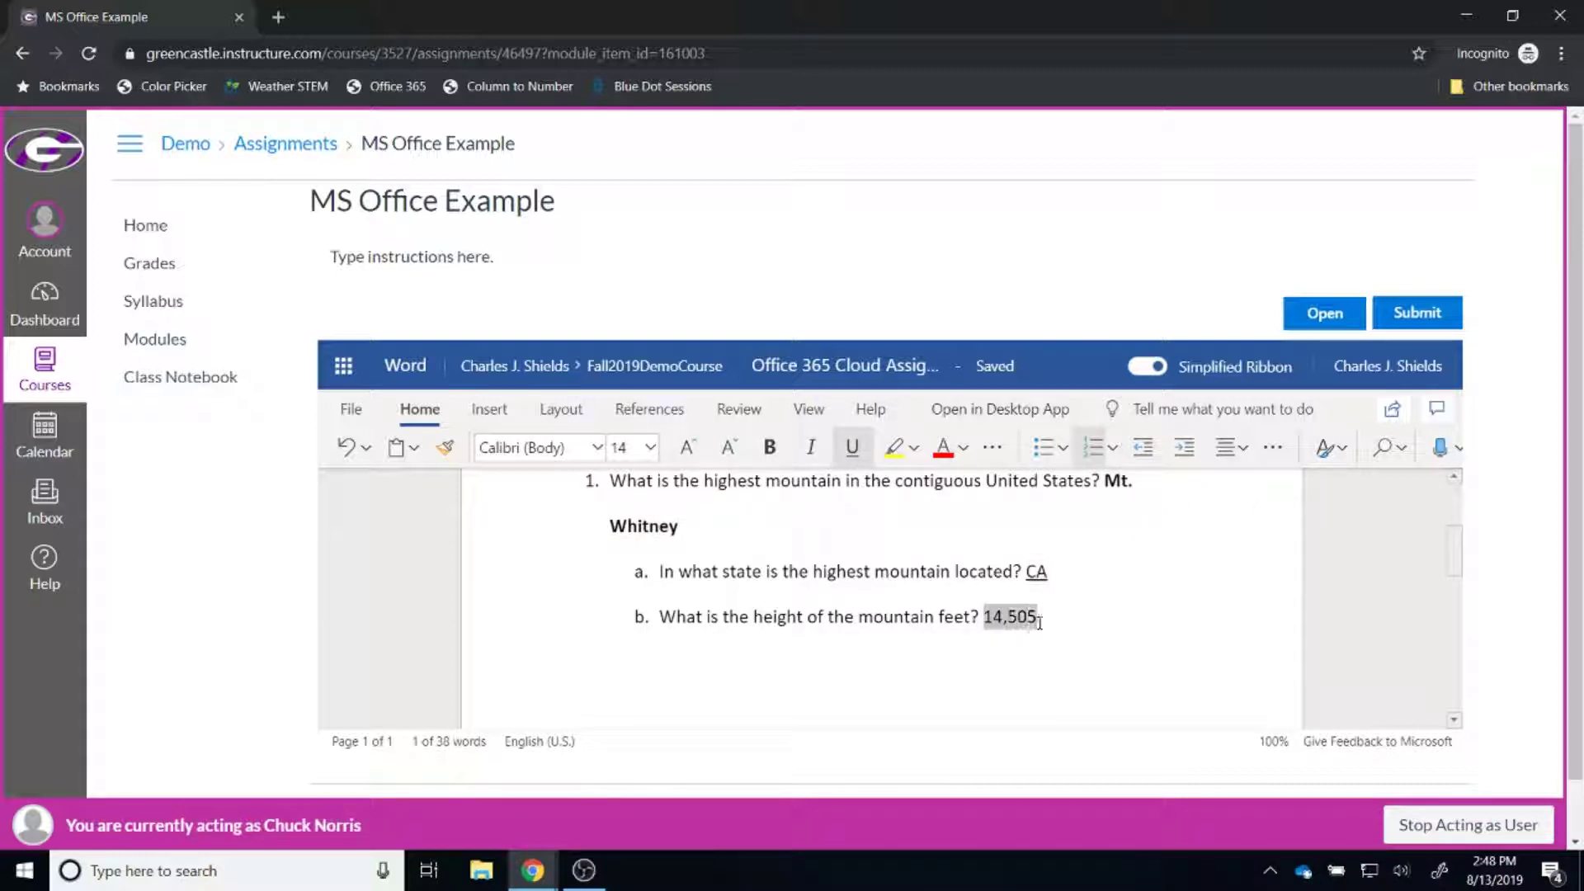
pyautogui.click(963, 450)
pyautogui.click(1069, 559)
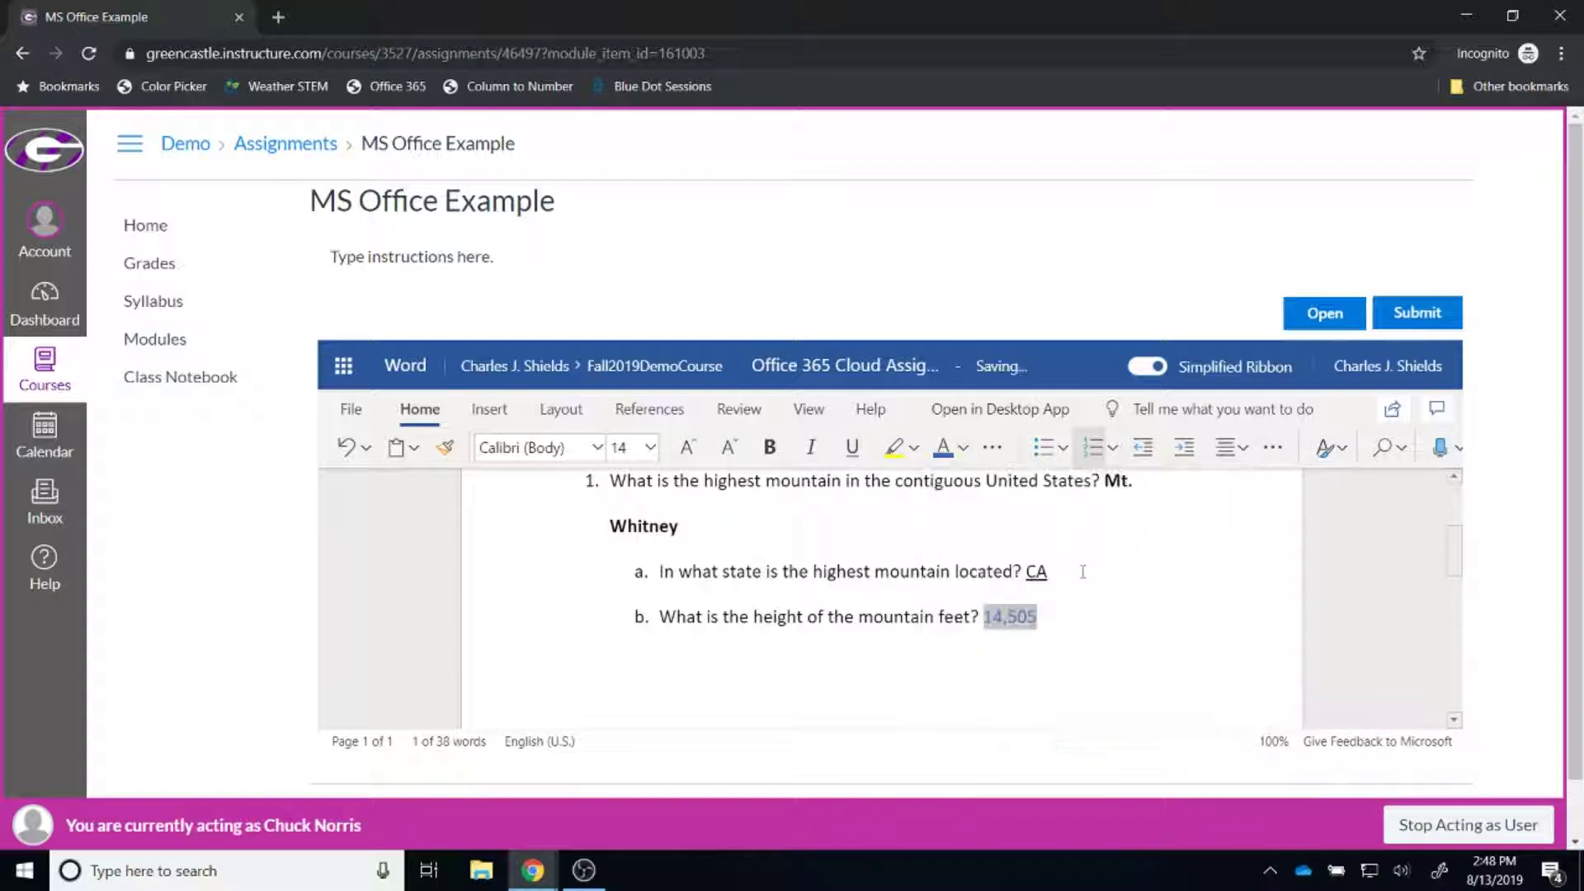
pyautogui.click(1107, 618)
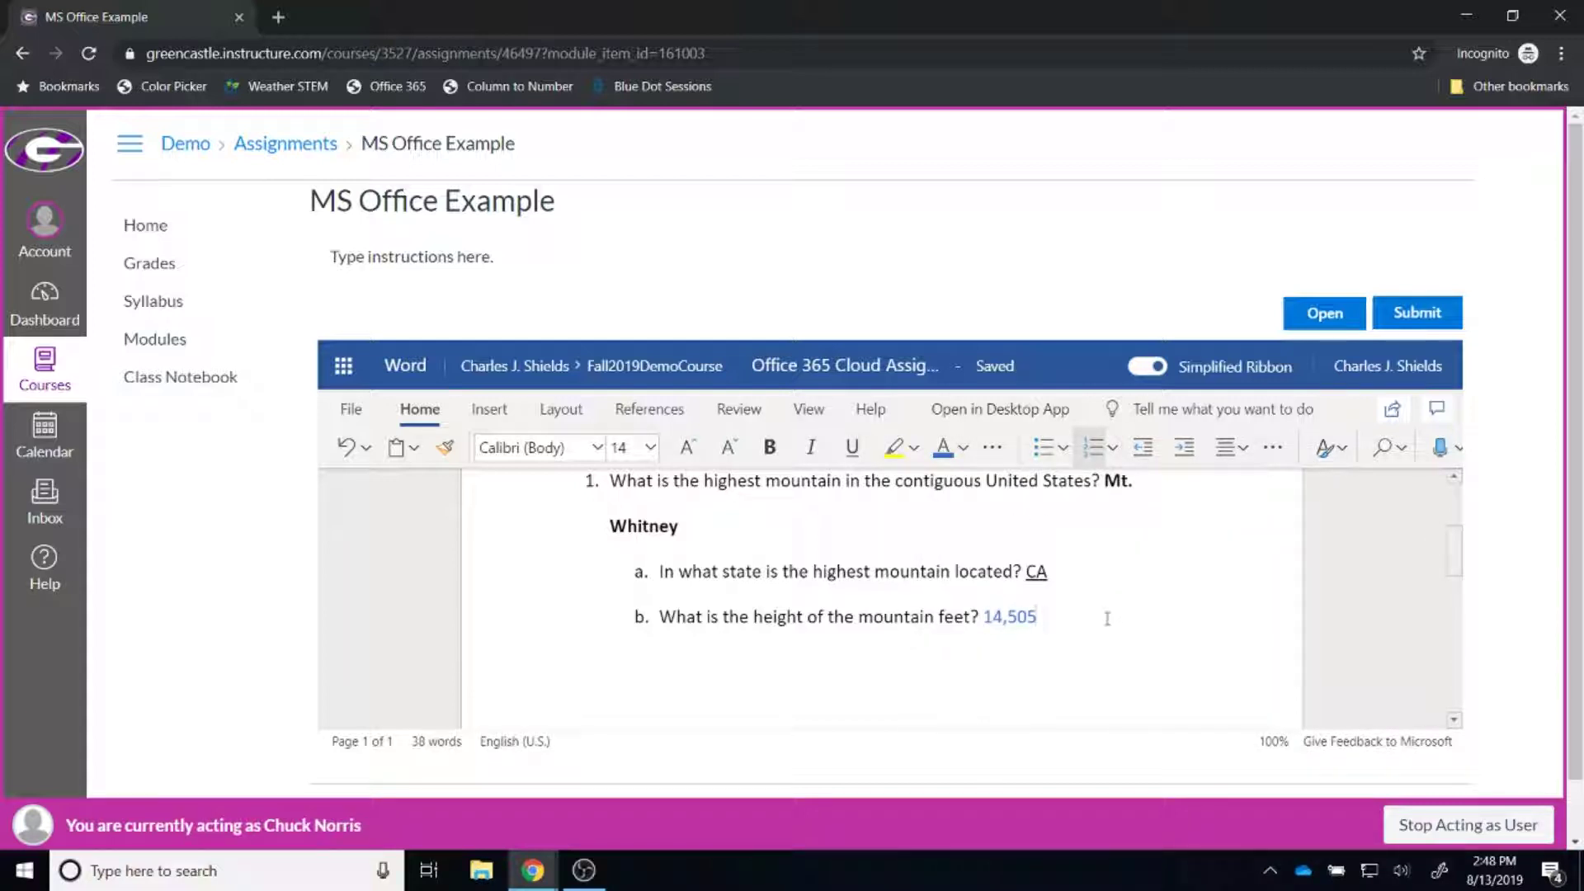
# Step: Submit the completed document, finish, and leave the student view
pyautogui.click(1439, 323)
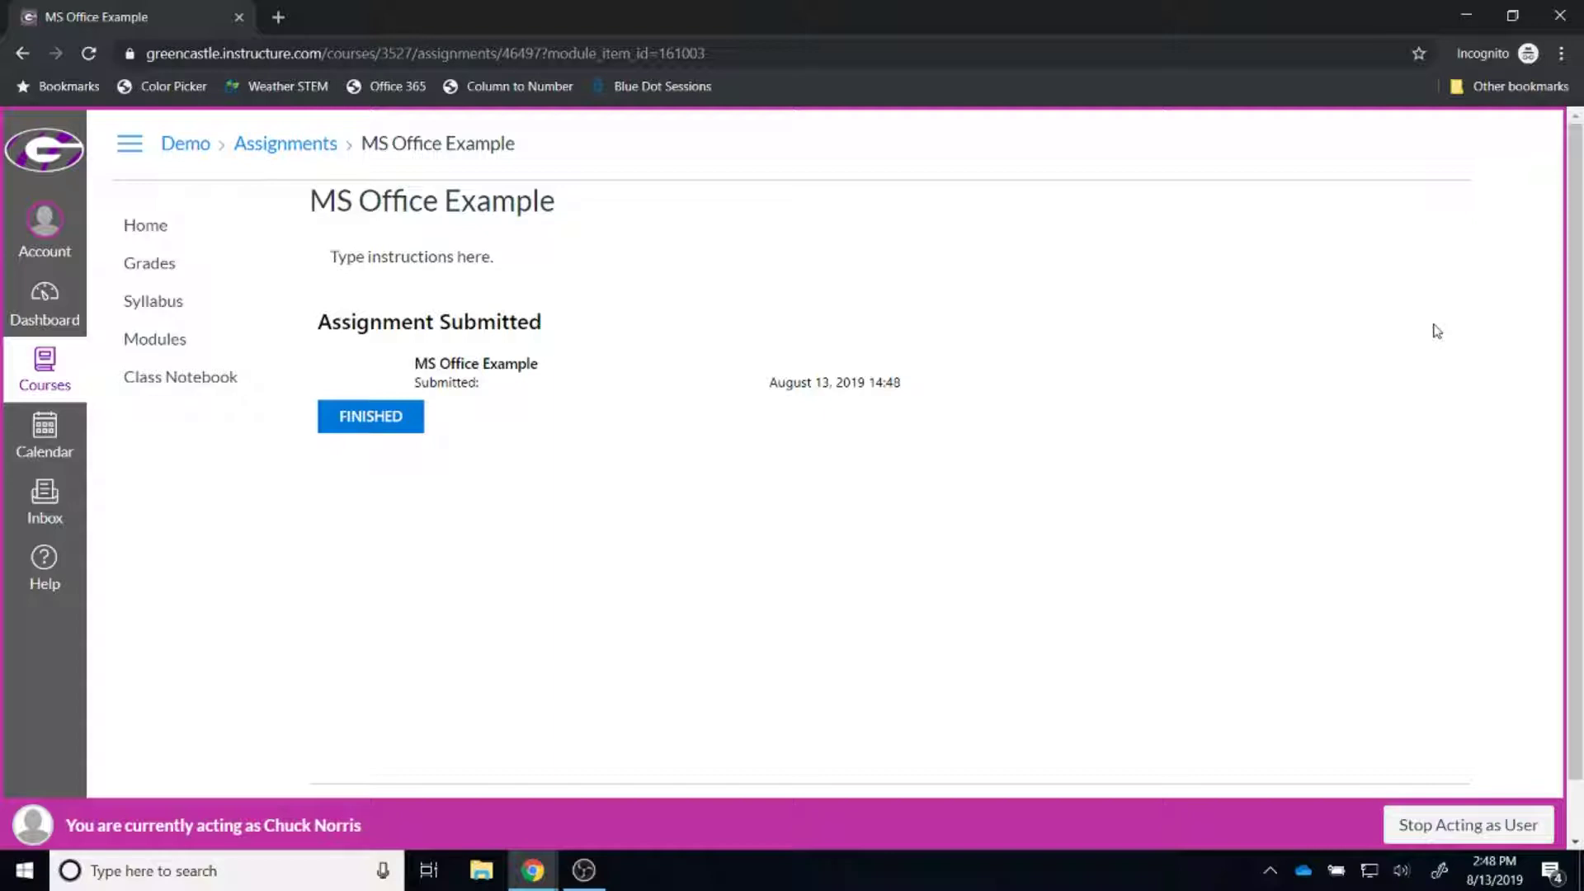
pyautogui.click(399, 428)
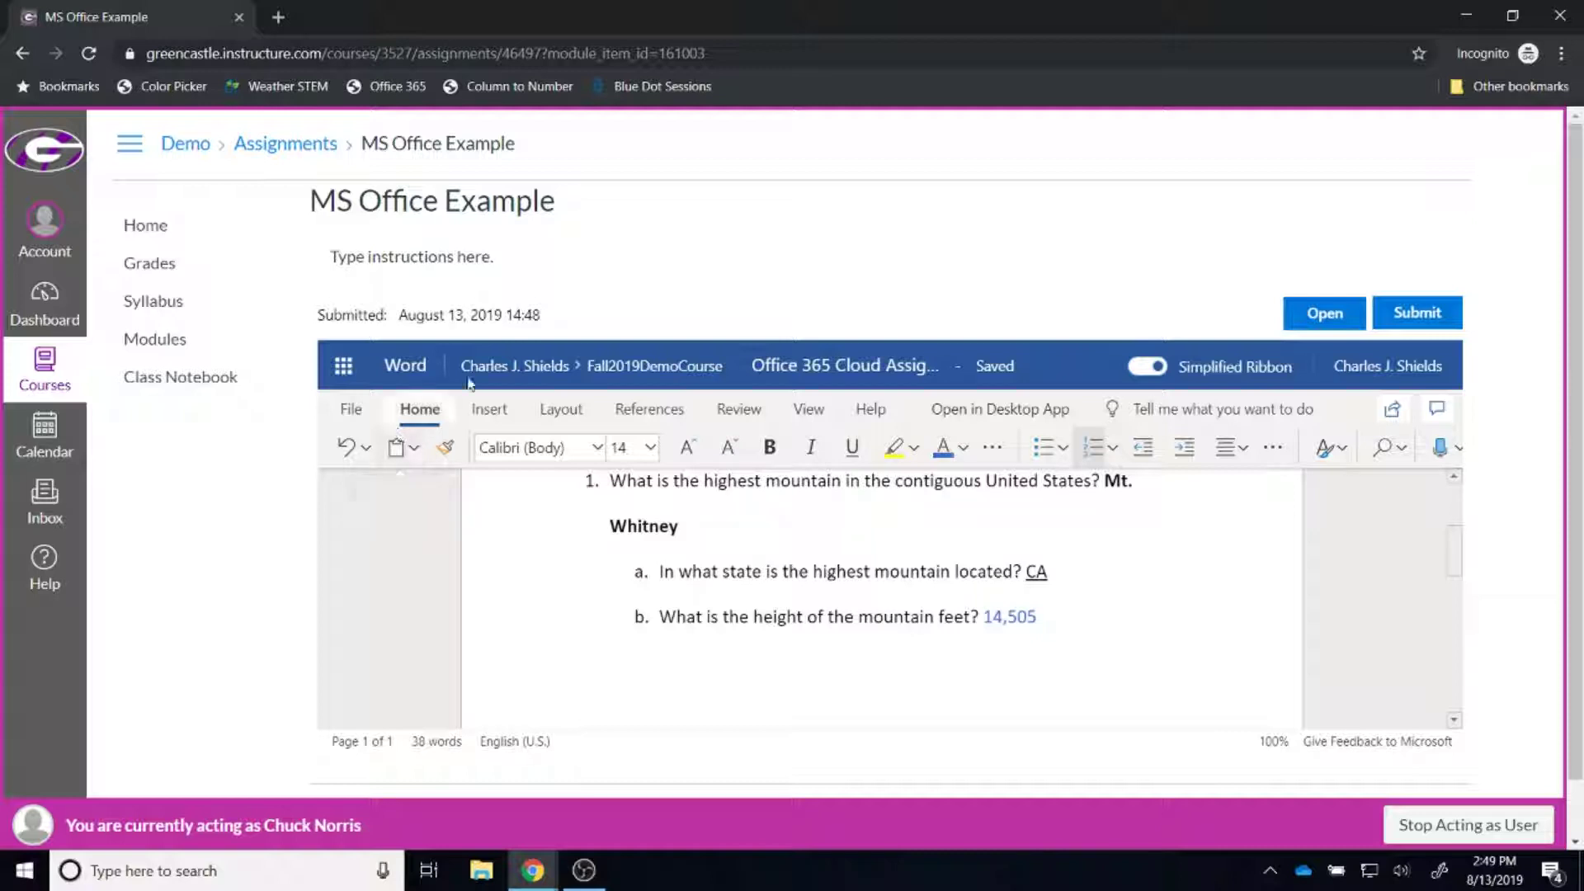
pyautogui.click(1411, 312)
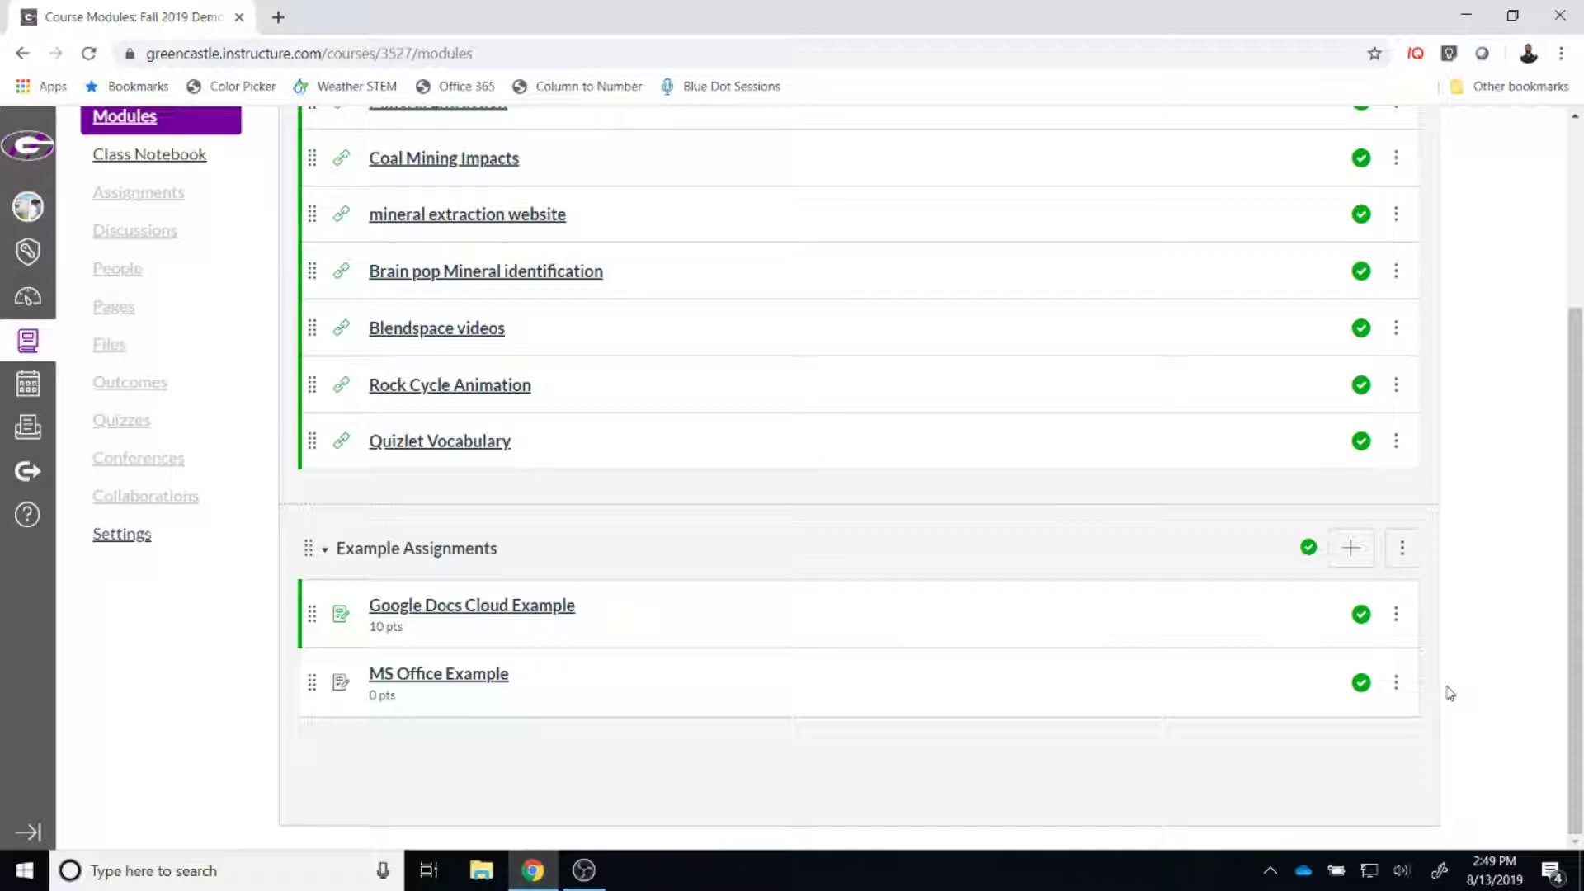
# Step: Open the MS Office Example submission in SpeedGrader and focus the Grade and Comments boxes
pyautogui.click(484, 685)
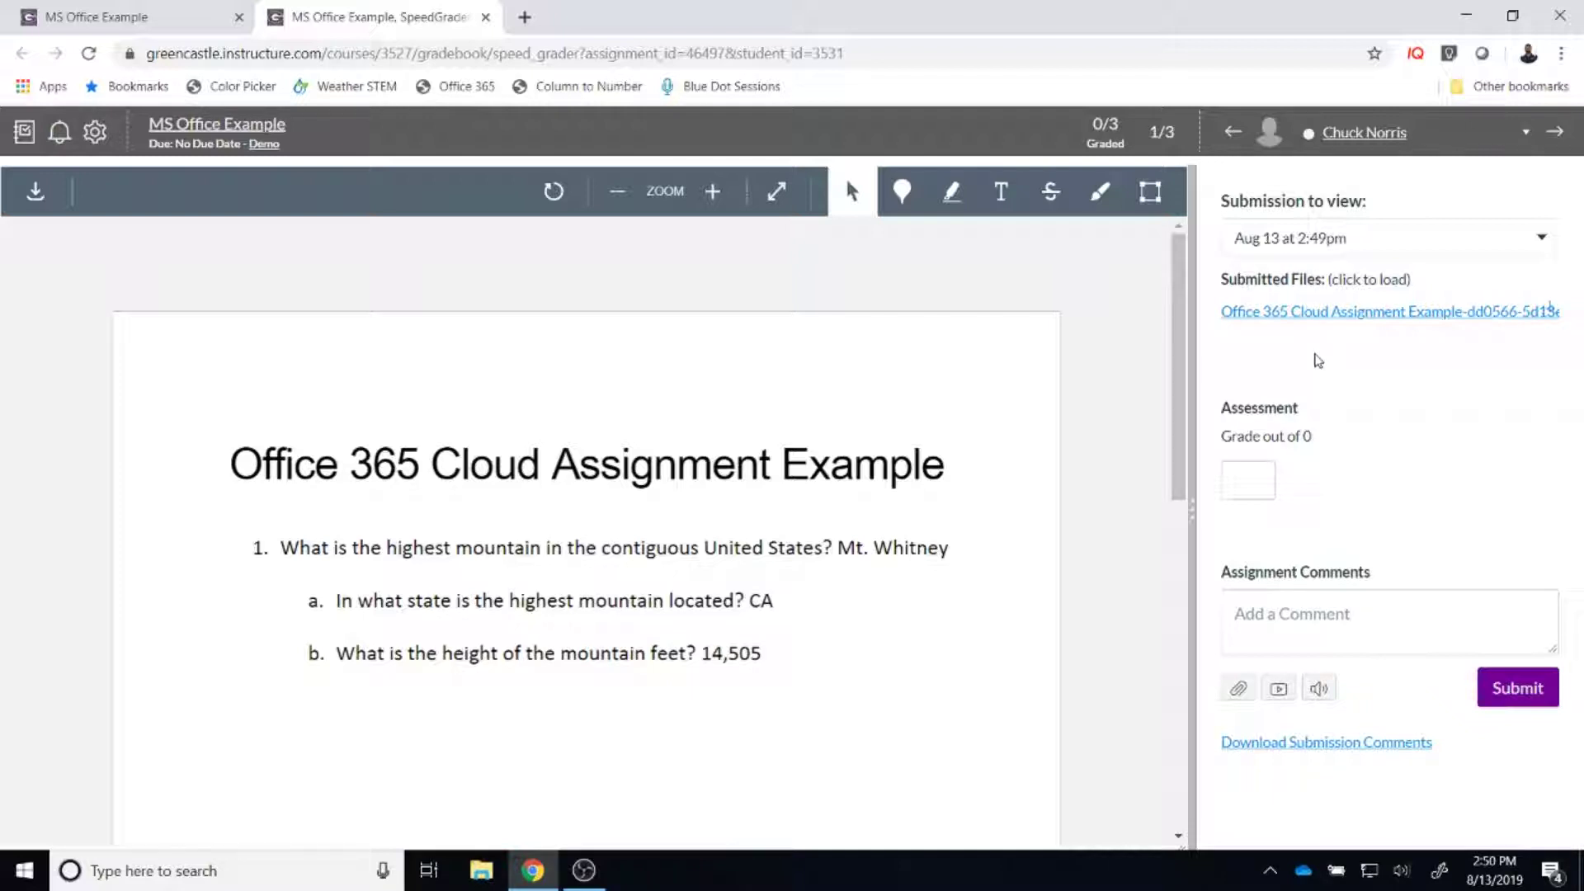
pyautogui.click(1250, 480)
pyautogui.click(1285, 605)
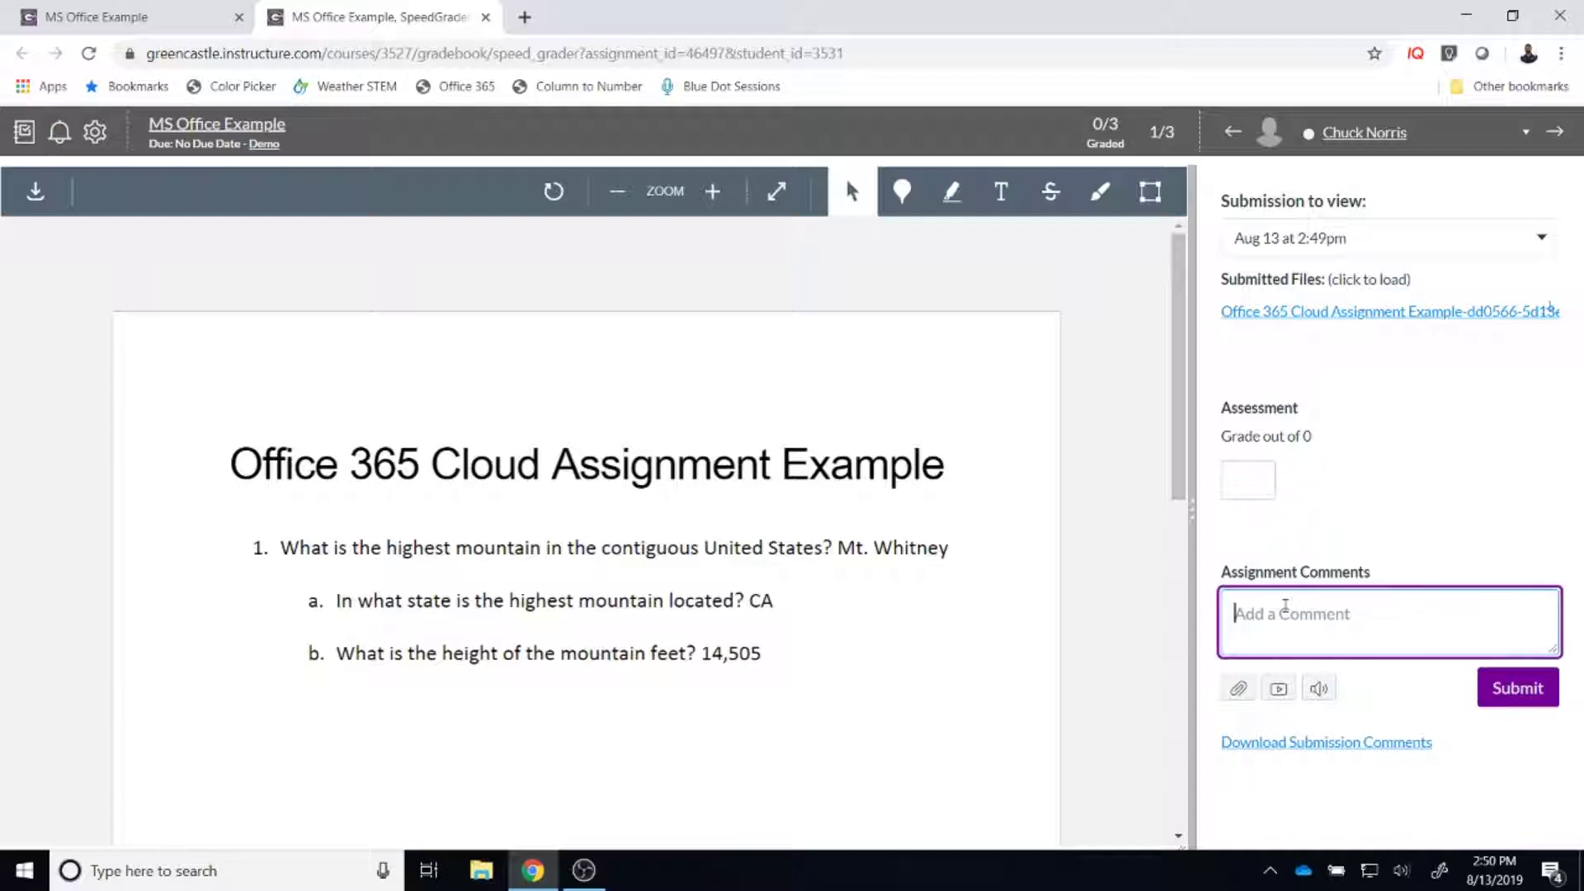